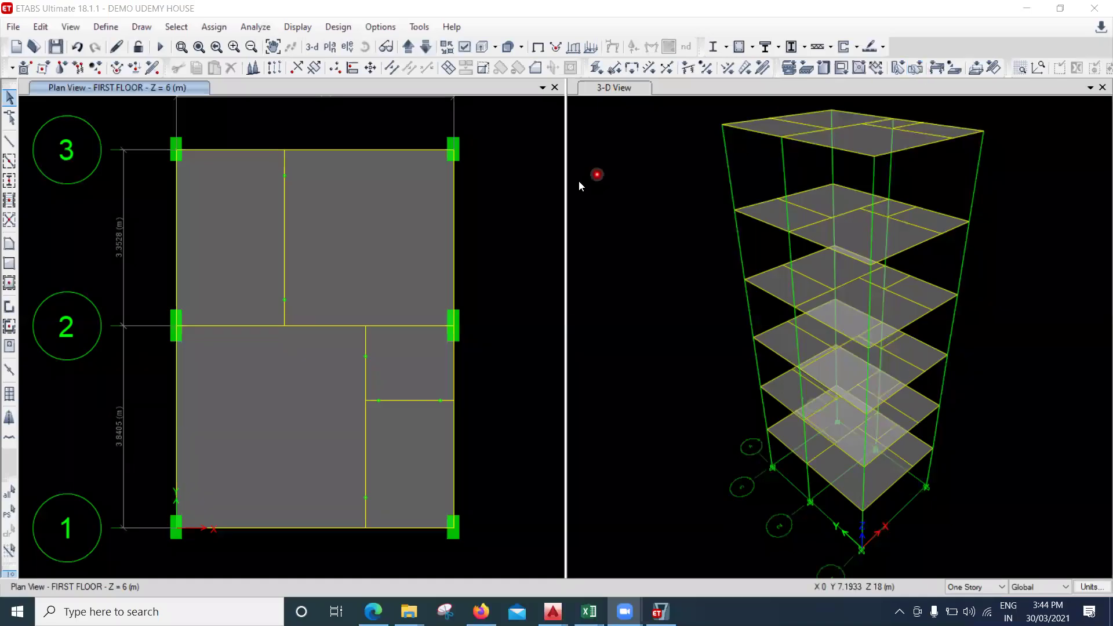
Bring up the File menu over the DEMO UDEMY HOUSE plan and 3-D views
left_click(530, 181)
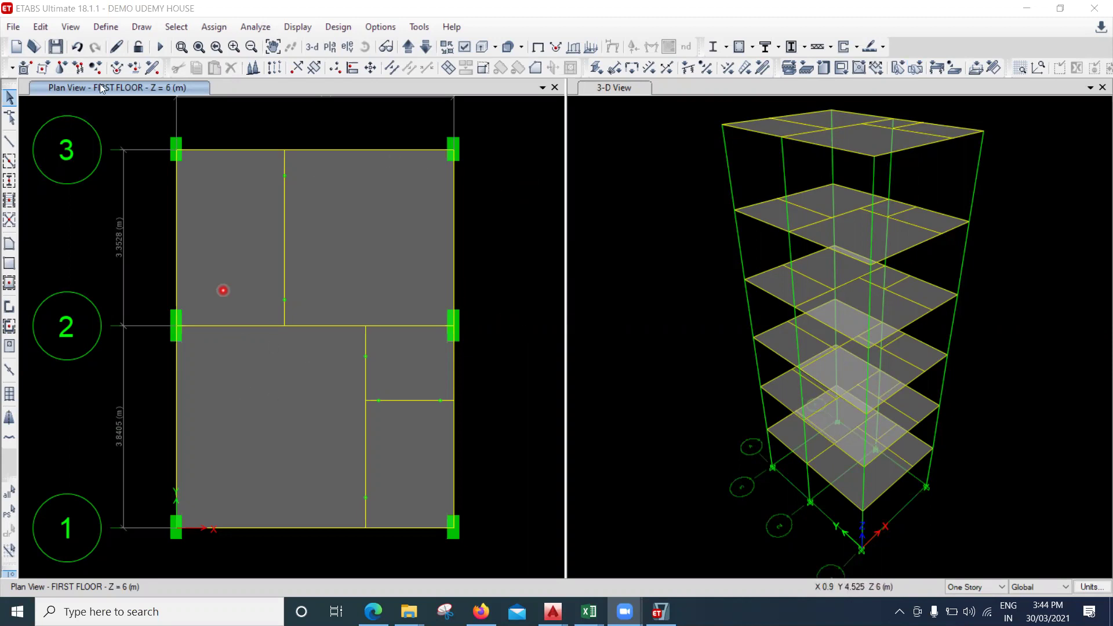
left_click(12, 27)
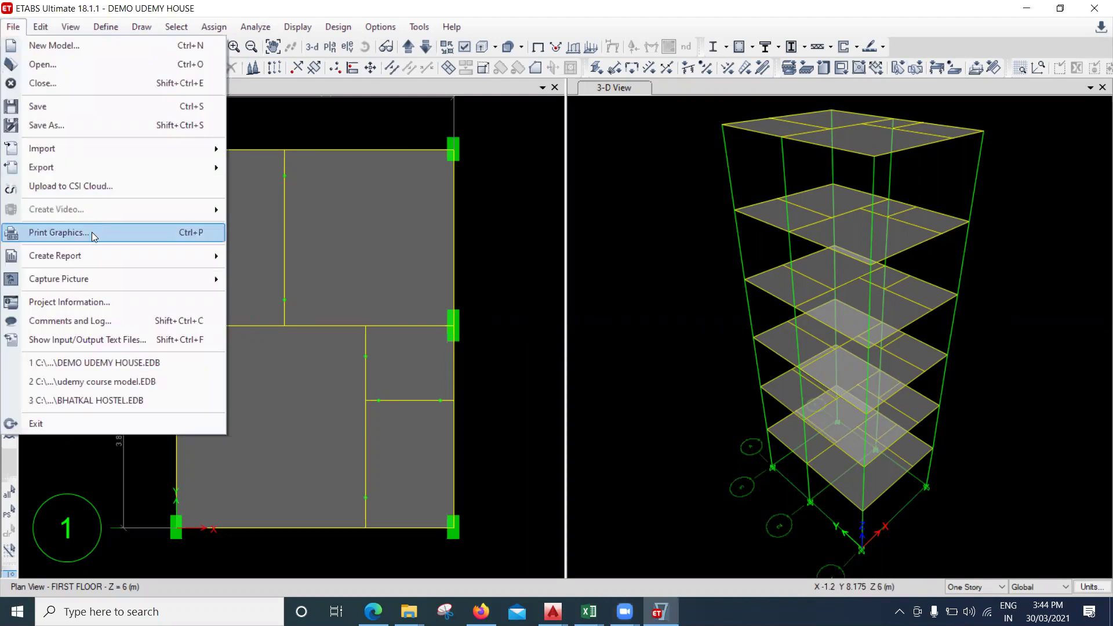
Page through the 20-page project report to its load combinations, then close the Report Viewer
mouse_move(104, 256)
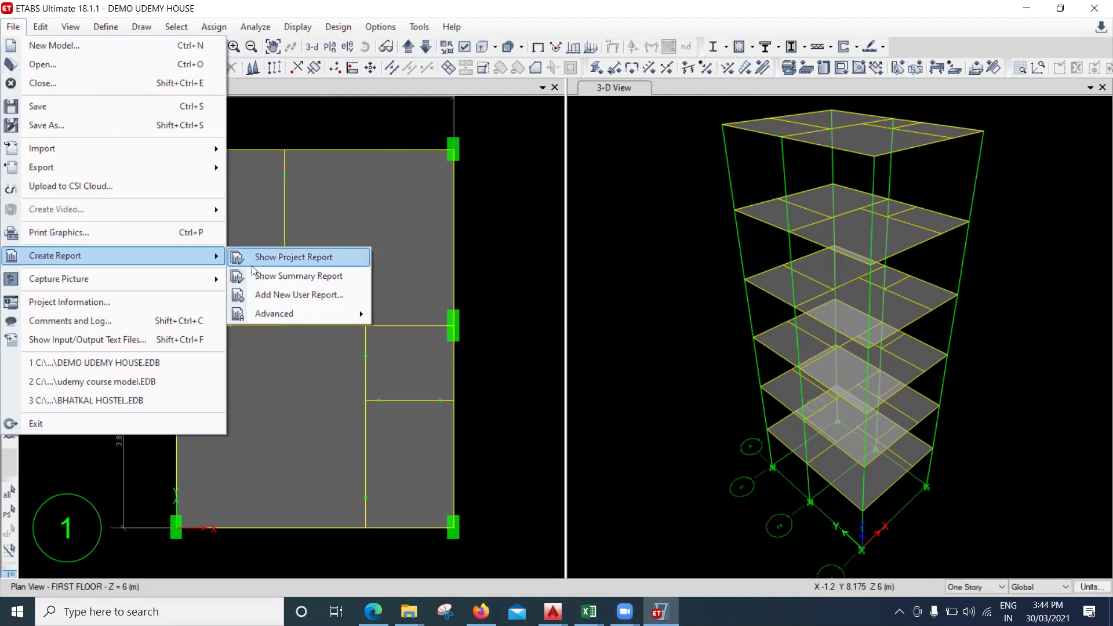
left_click(330, 260)
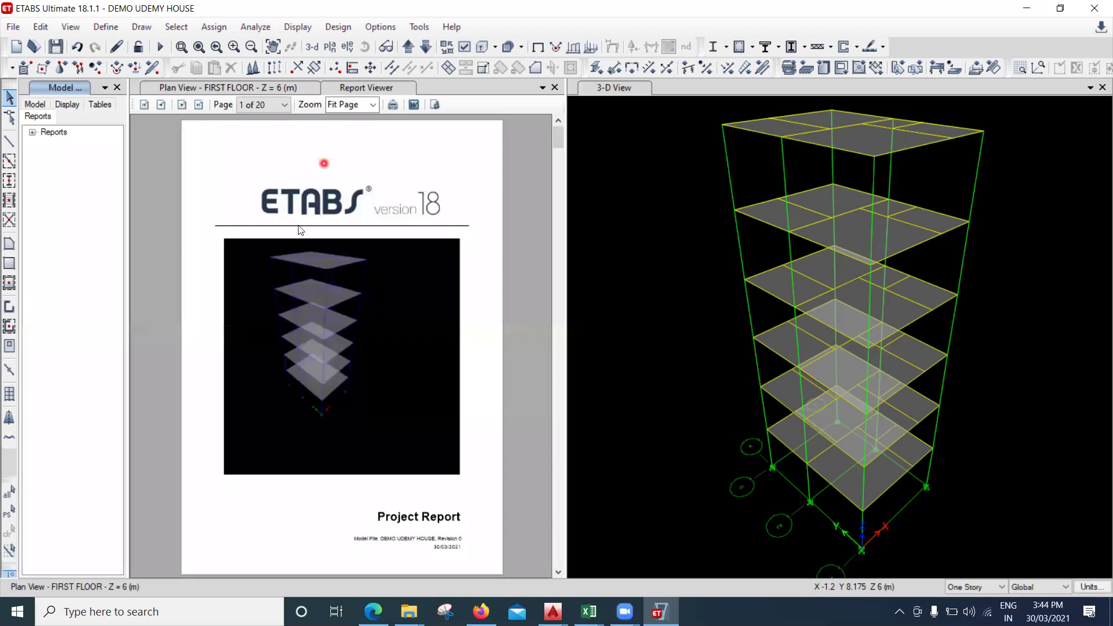
scroll(354, 235, "down", 7)
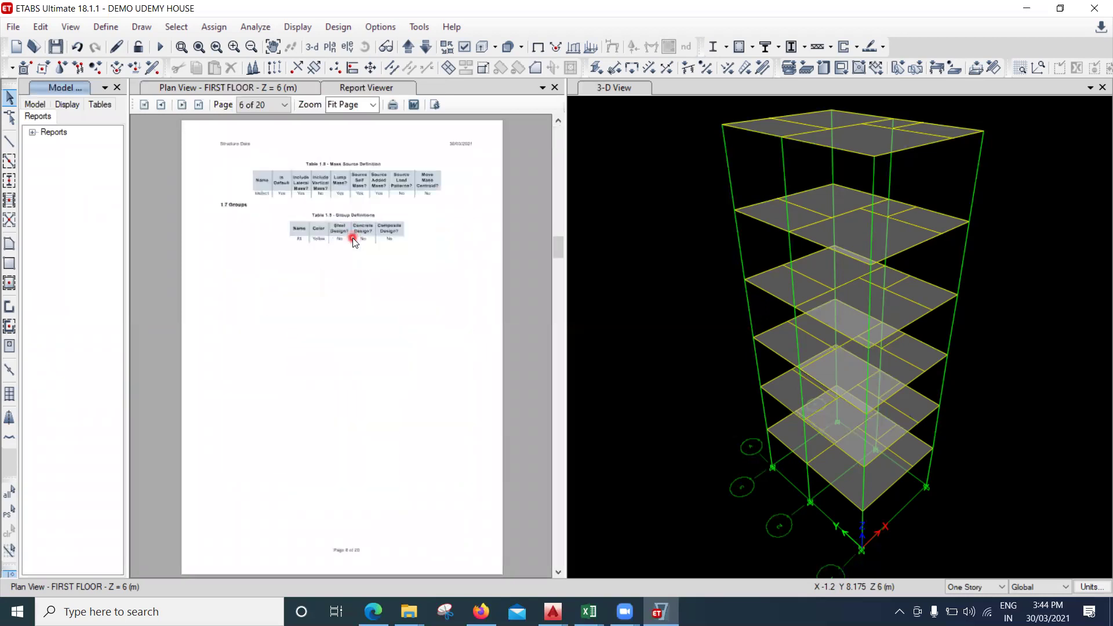
scroll(362, 270, "down", 1)
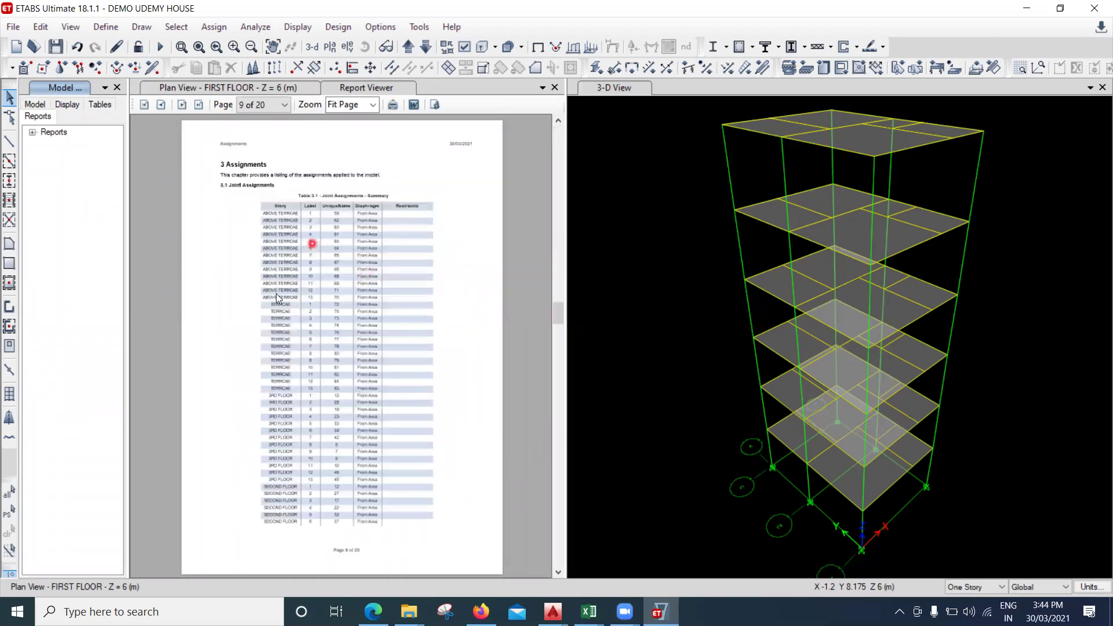
scroll(355, 320, "down", 2)
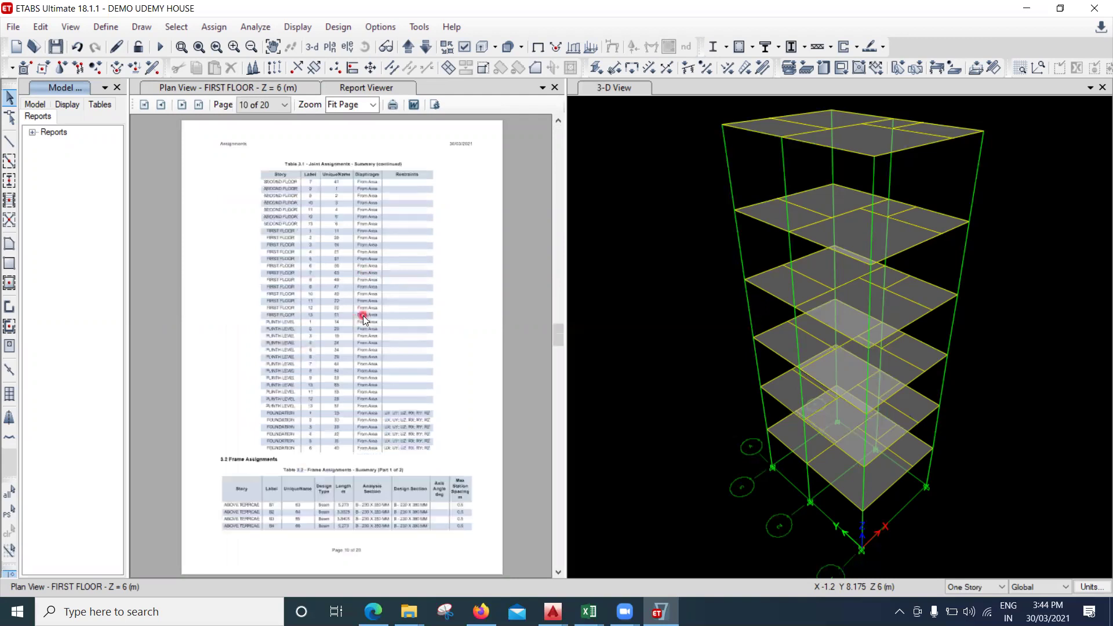
left_click_drag(564, 220, 702, 220)
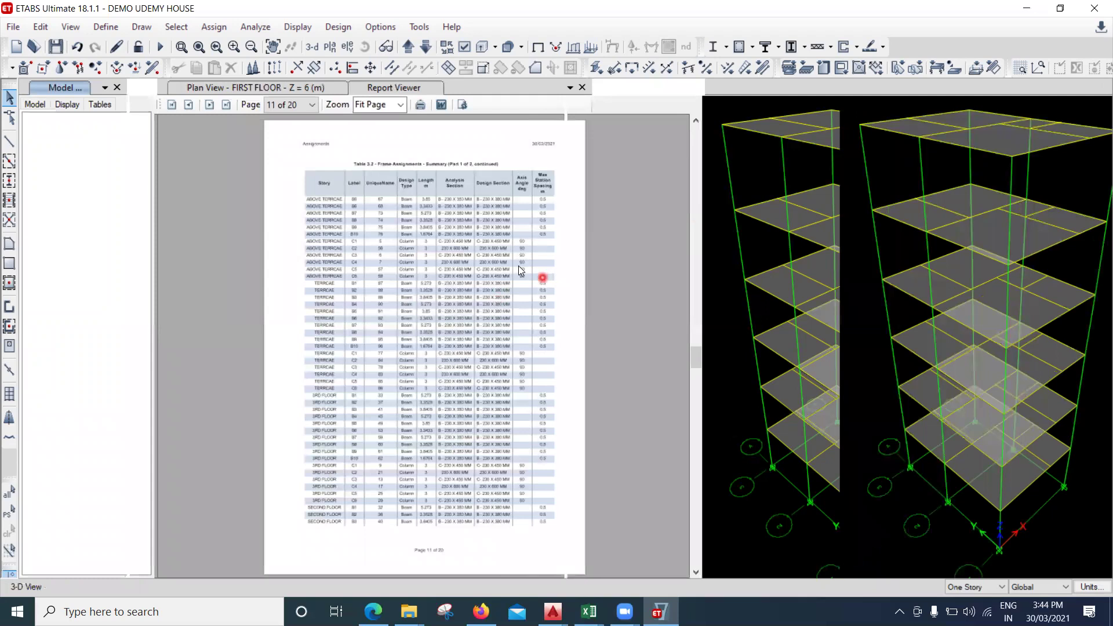
scroll(437, 312, "down", 4)
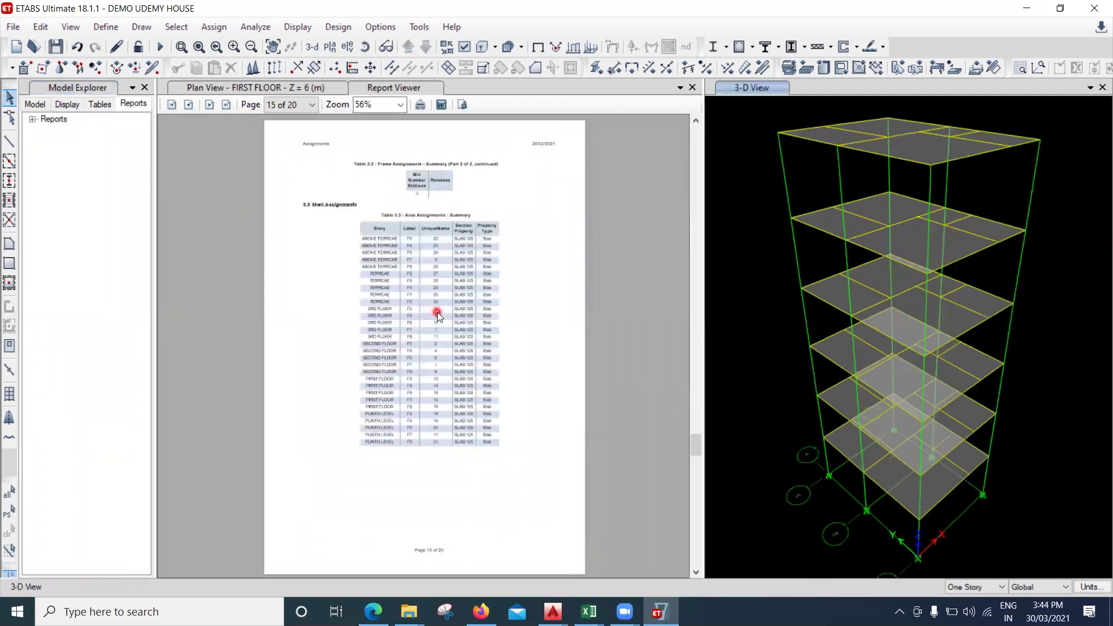
scroll(437, 312, "down", 5)
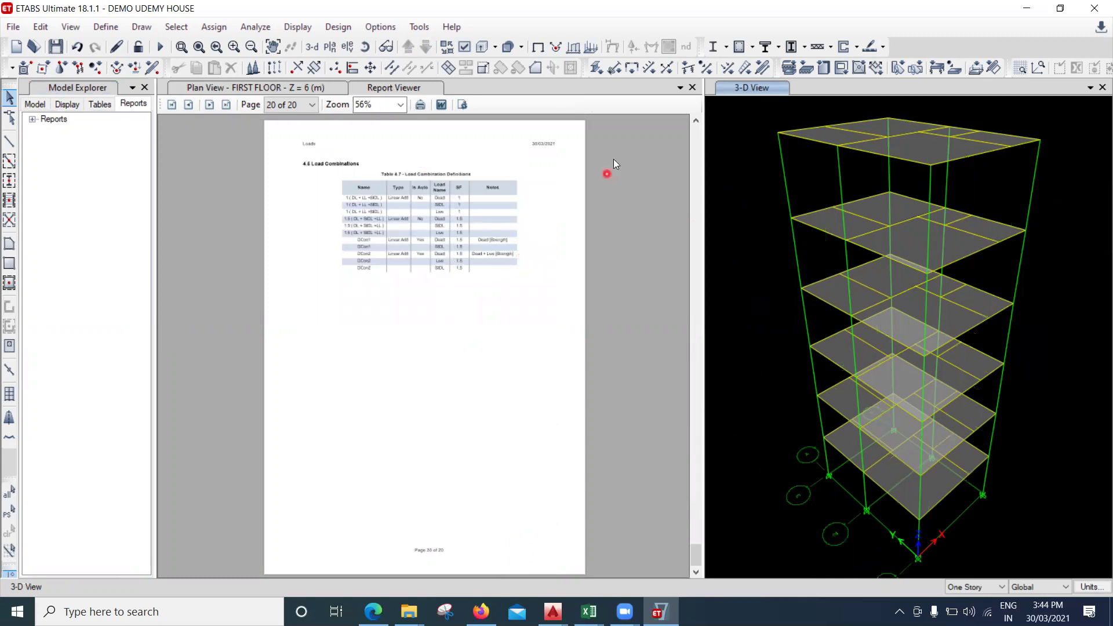
left_click(693, 88)
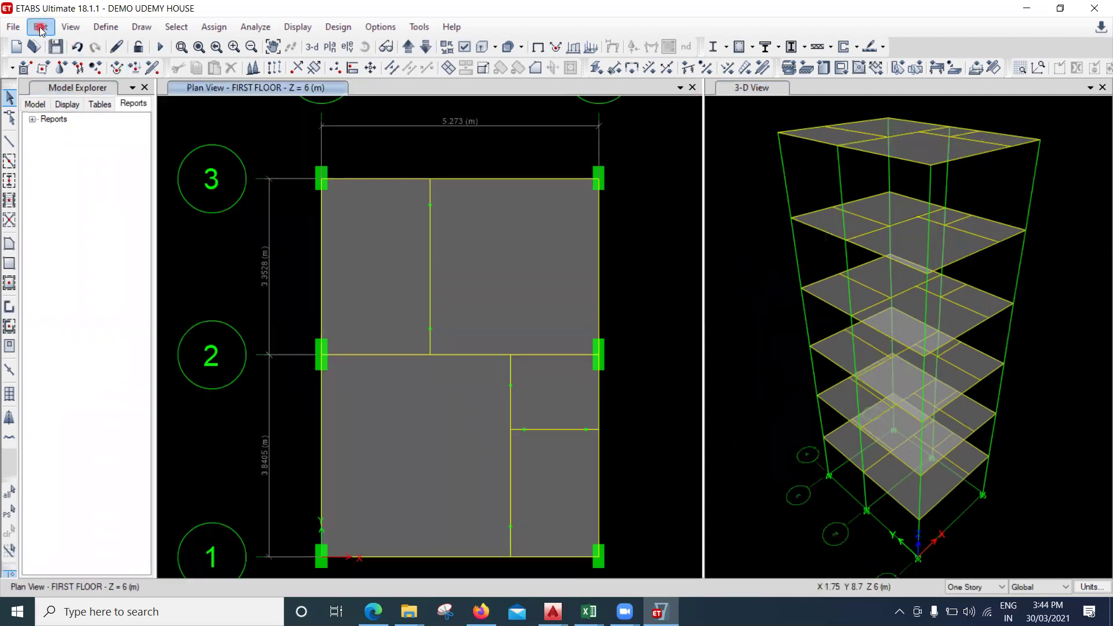
Look through the File, Edit and View menus, ending on the Define menu
left_click(13, 26)
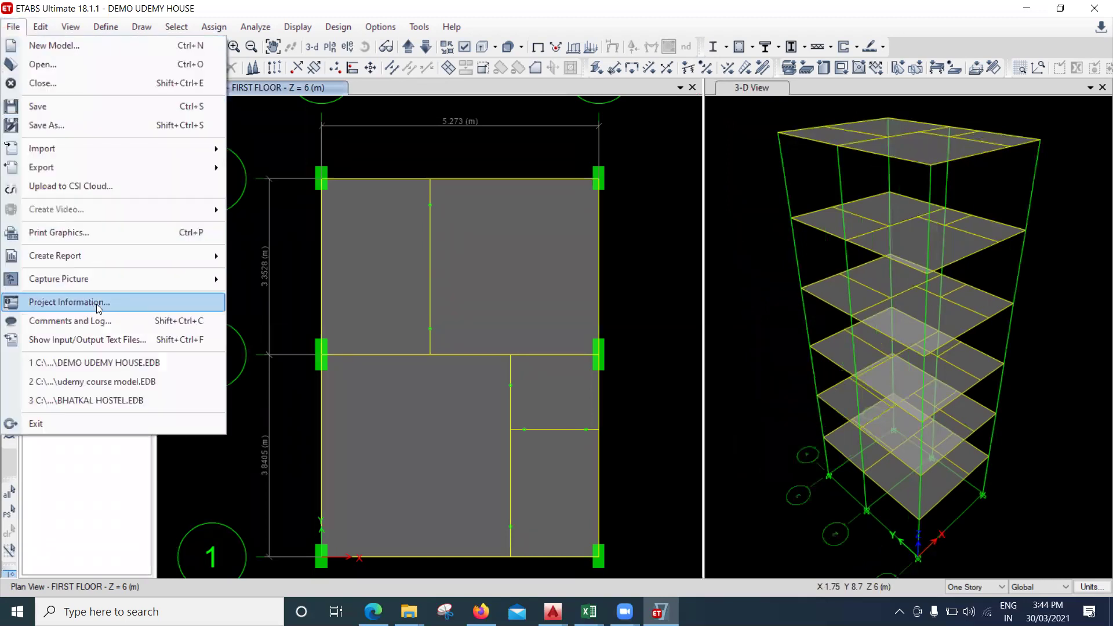
mouse_move(97, 282)
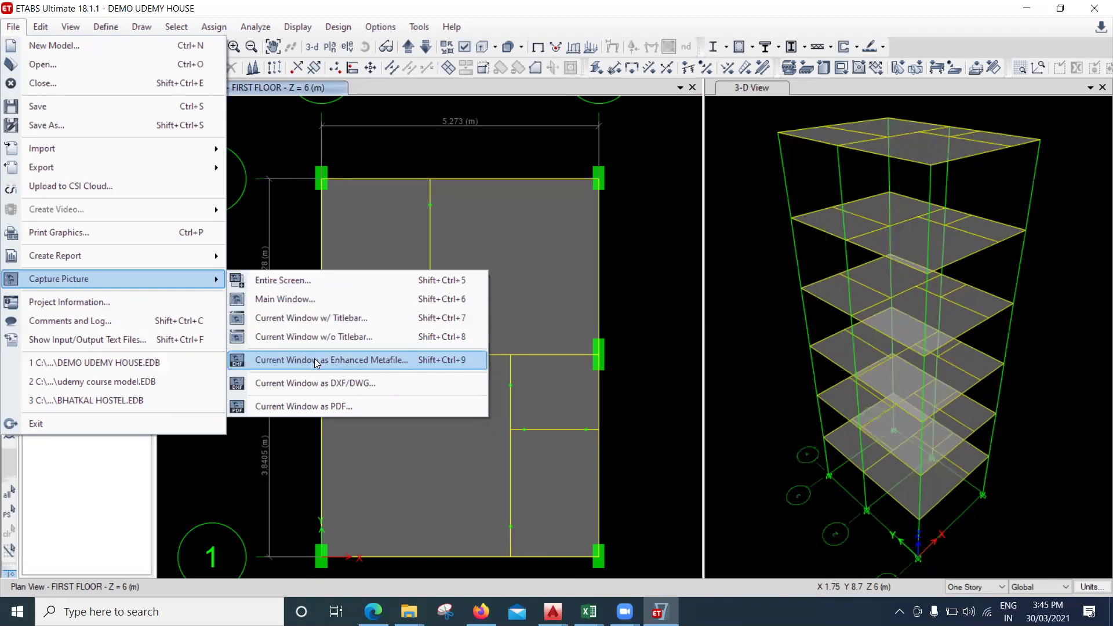
mouse_move(42, 36)
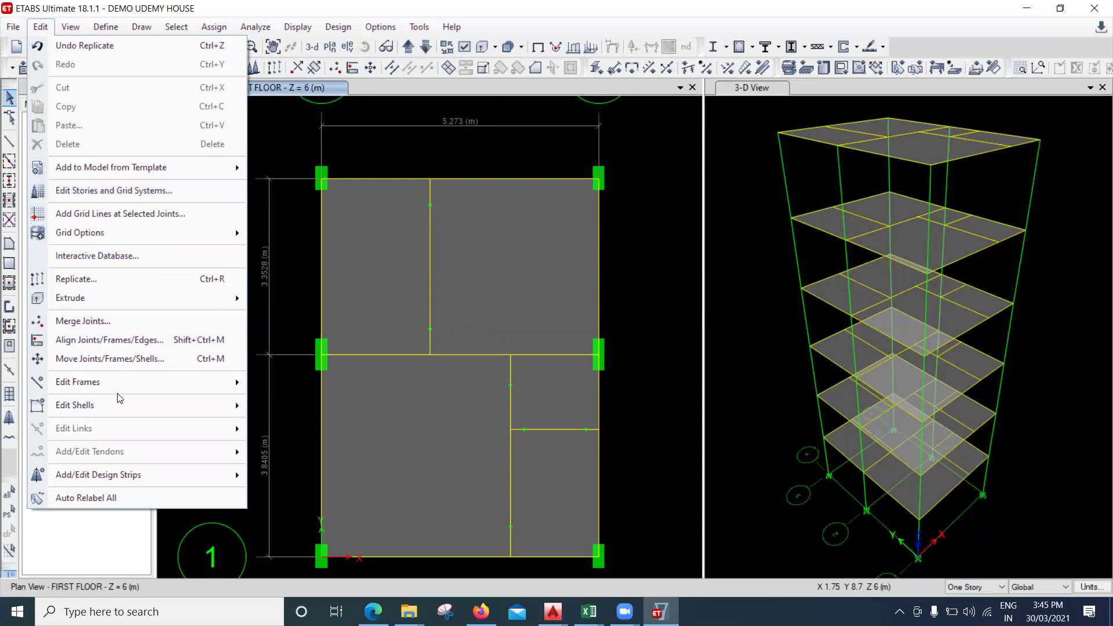
mouse_move(127, 416)
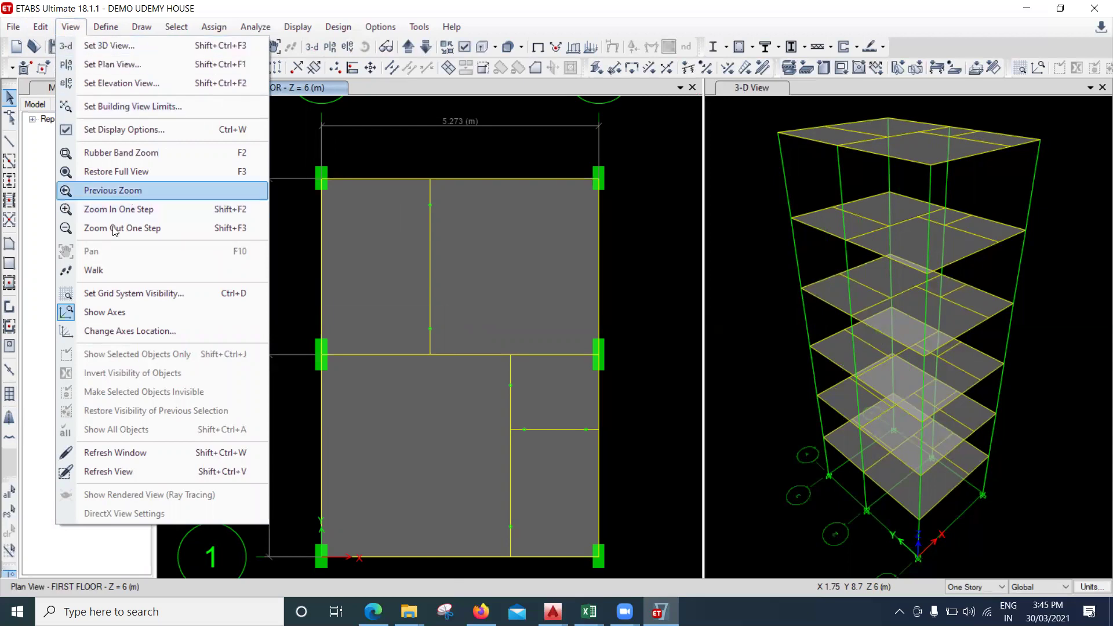
left_click(105, 27)
Browse the Define menu's submenus, then switch to the Draw menu
left_click(105, 27)
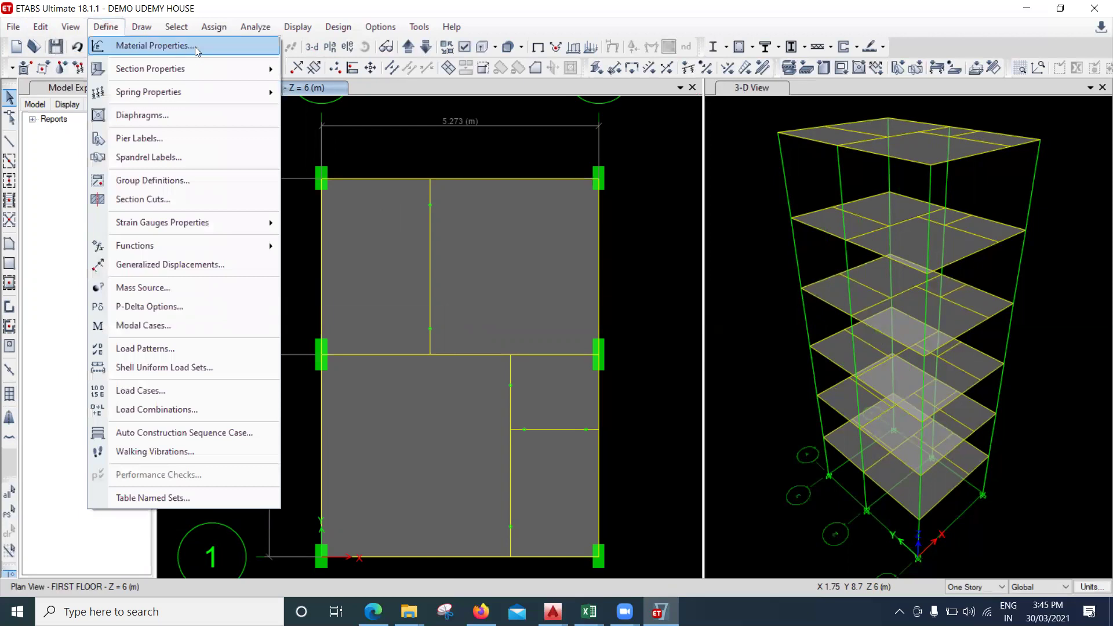
mouse_move(201, 94)
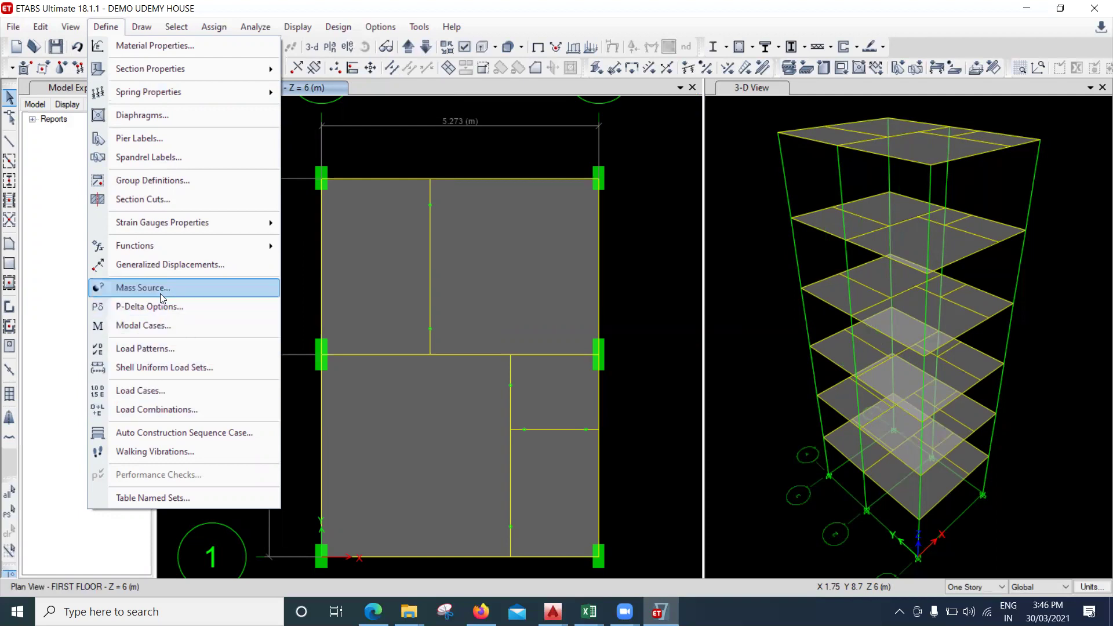
mouse_move(187, 247)
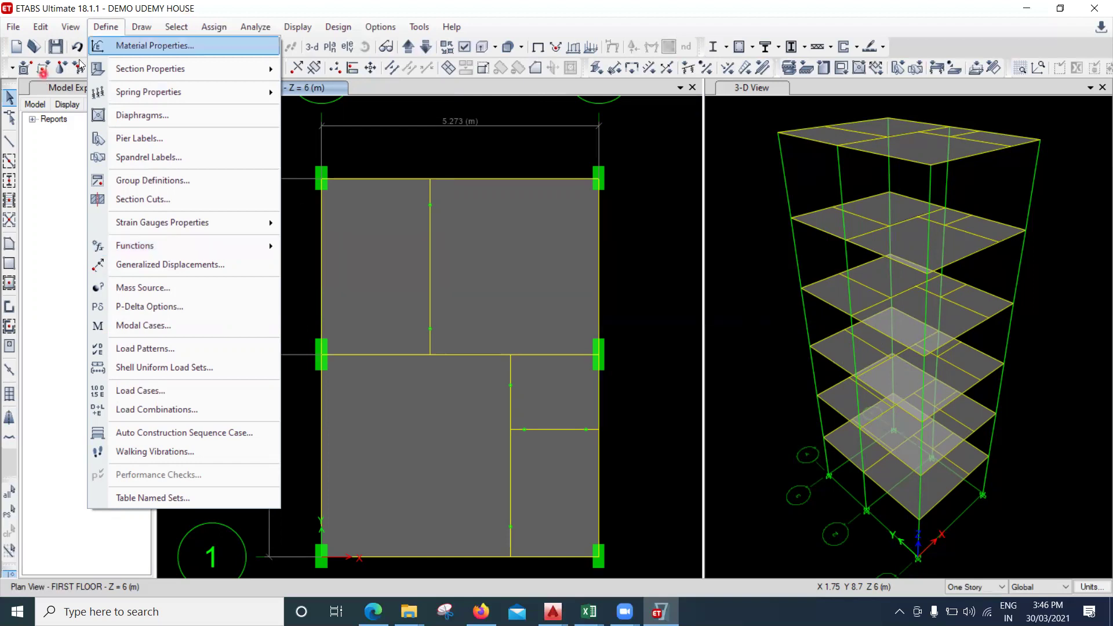
left_click(145, 32)
left_click(145, 31)
left_click(153, 31)
left_click(157, 30)
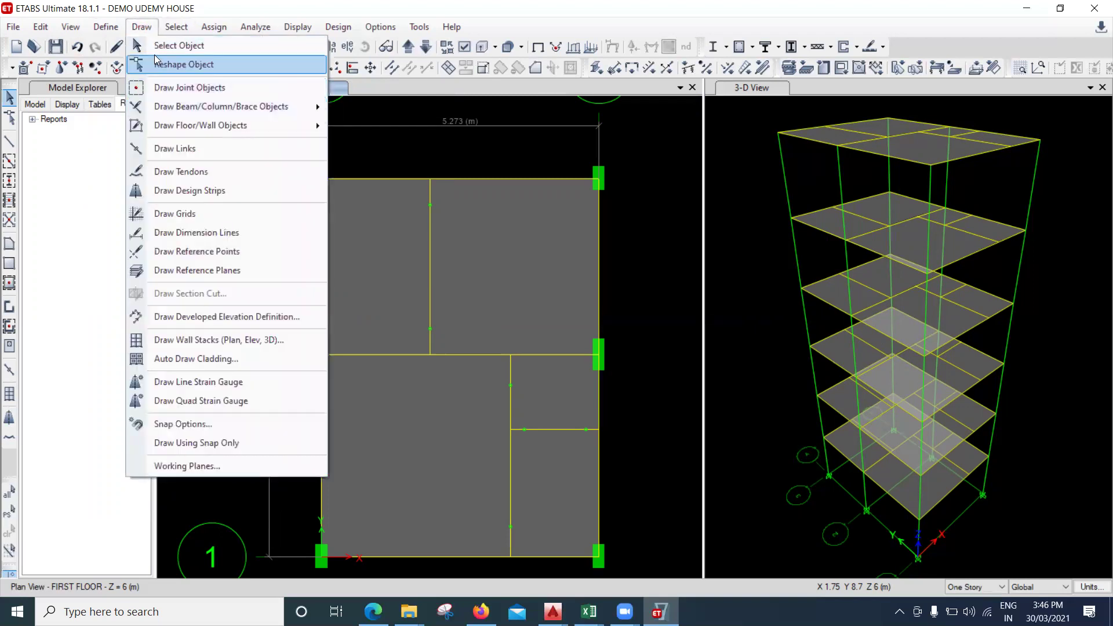
Browse the Select and Assign menus and their submenus
left_click(177, 27)
left_click(177, 27)
left_click(214, 27)
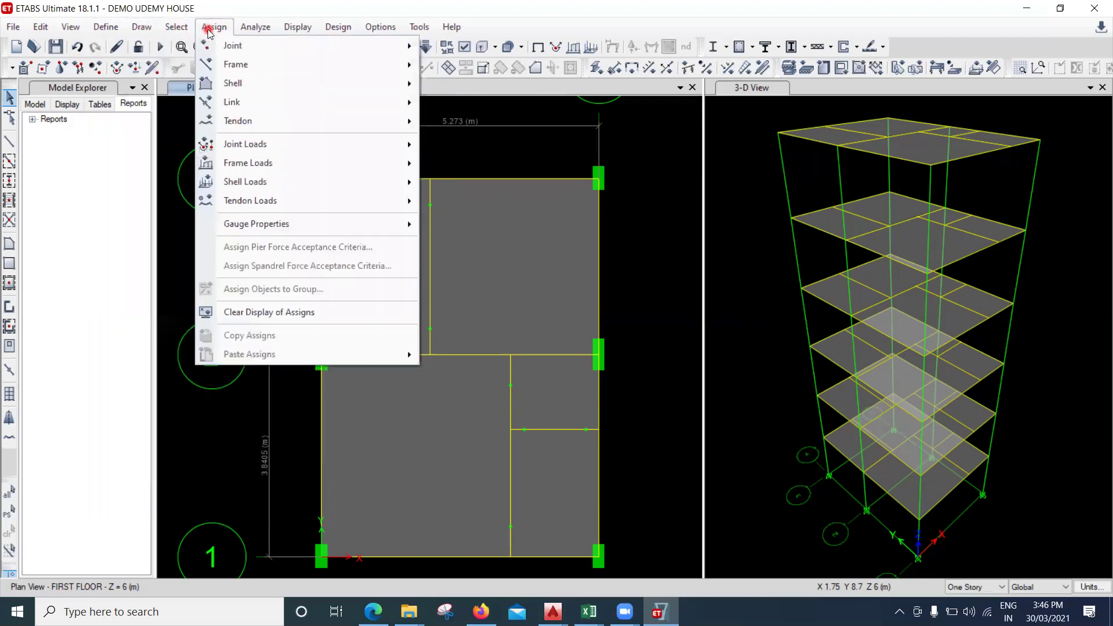
mouse_move(248, 51)
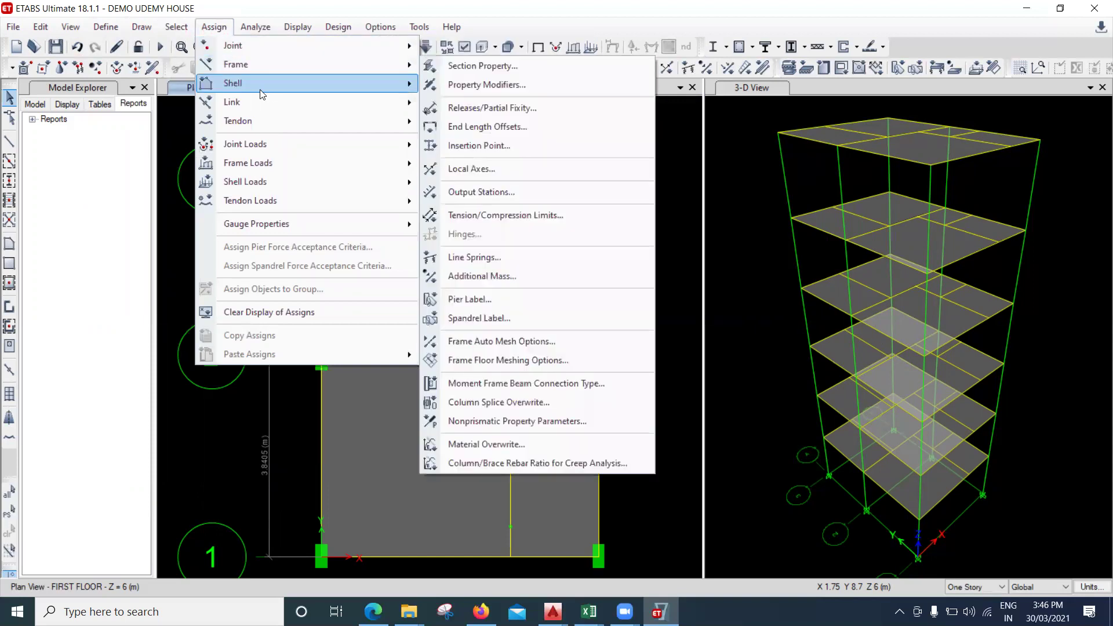
mouse_move(257, 122)
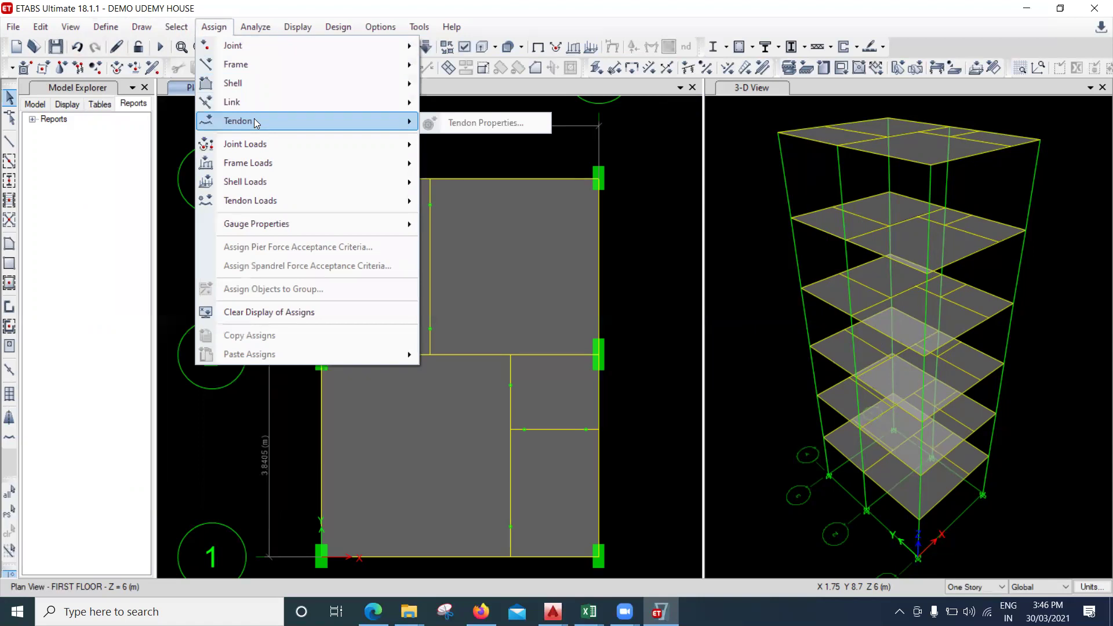
Run the structural analysis from the Analyze menu and return to the first-floor plan
mouse_move(255, 26)
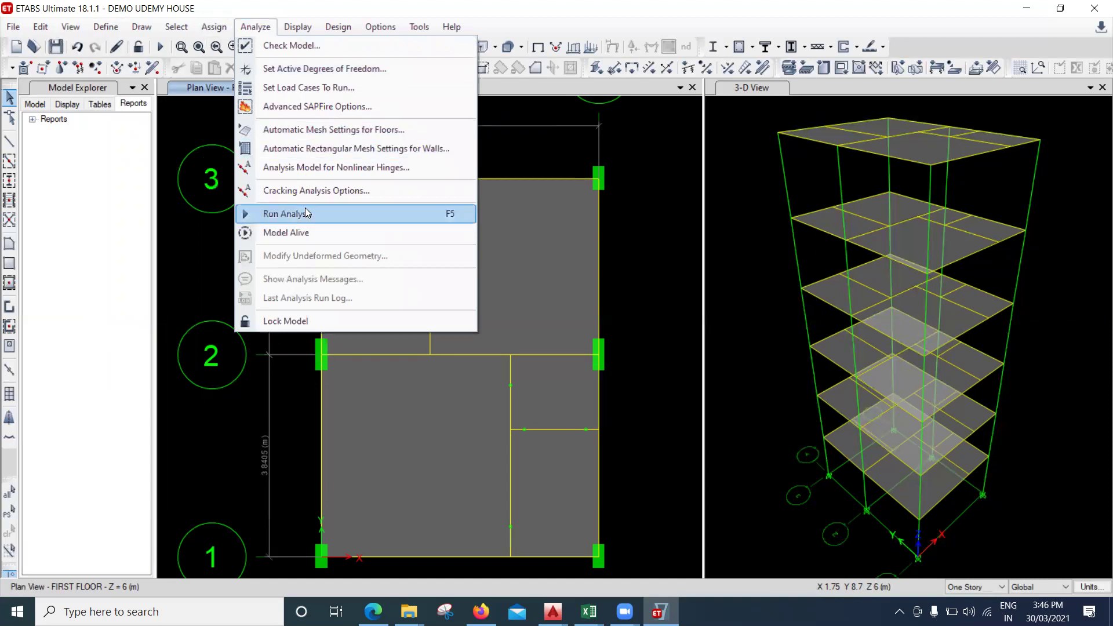
left_click(286, 214)
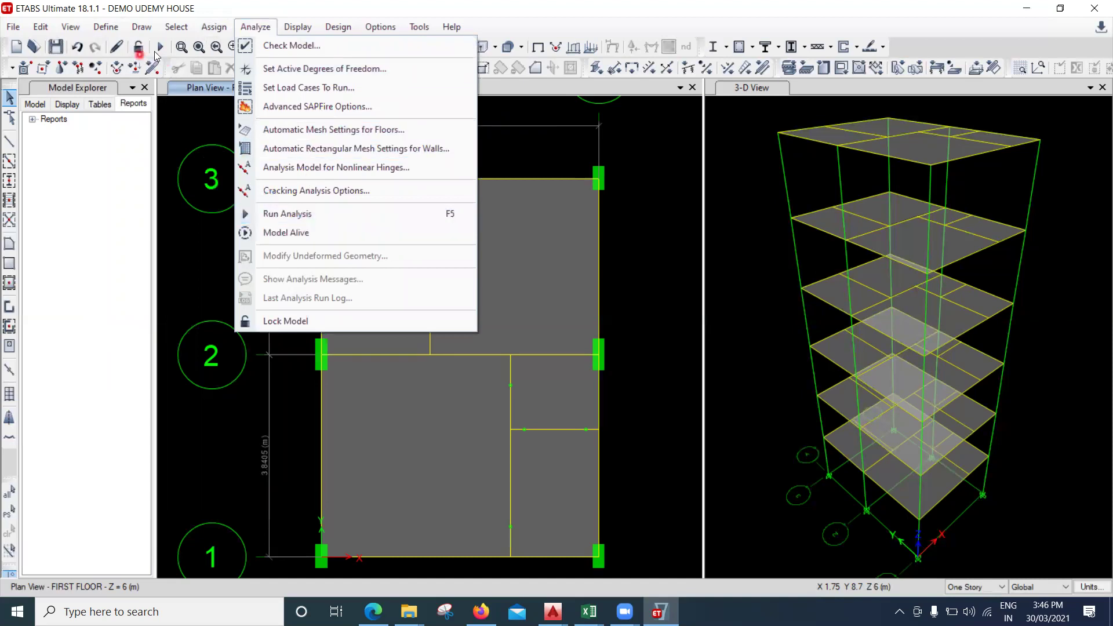
mouse_move(297, 27)
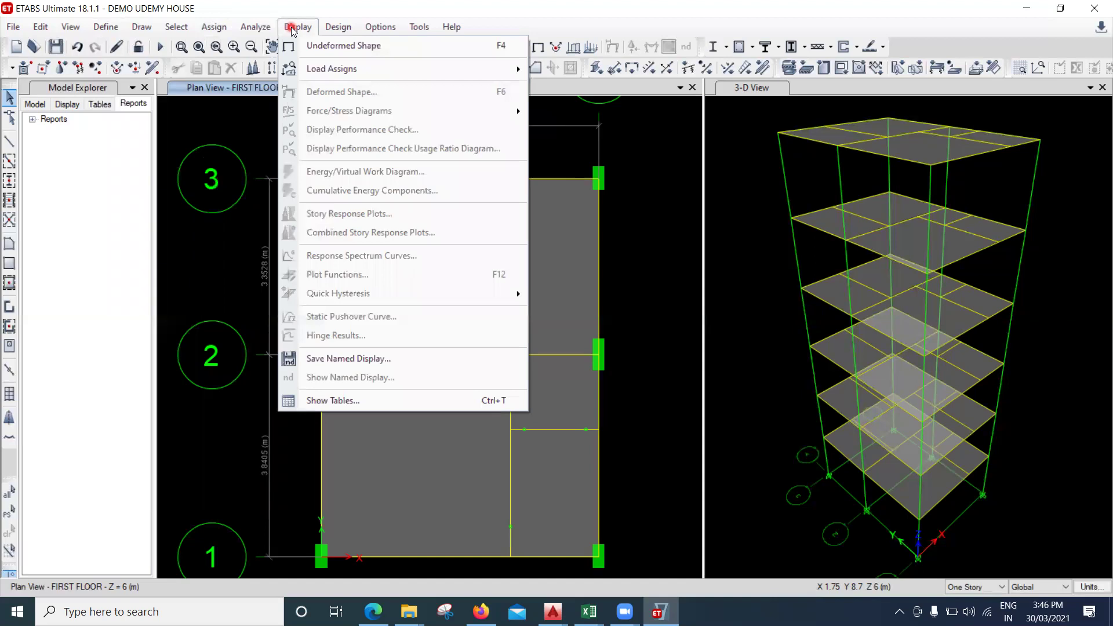
left_click(624, 133)
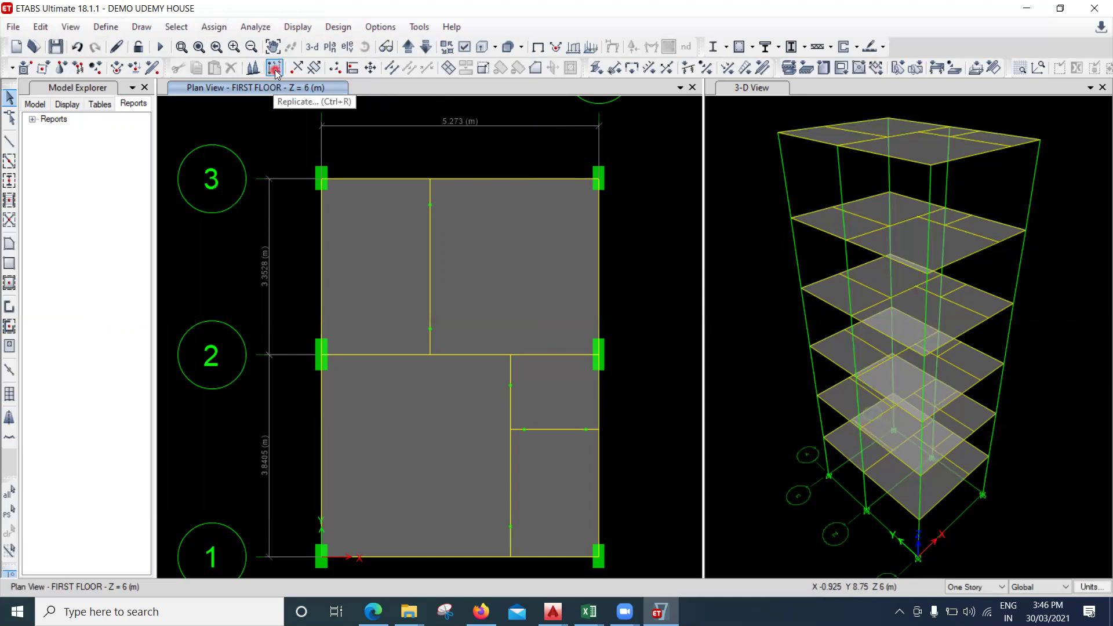
left_click(42, 27)
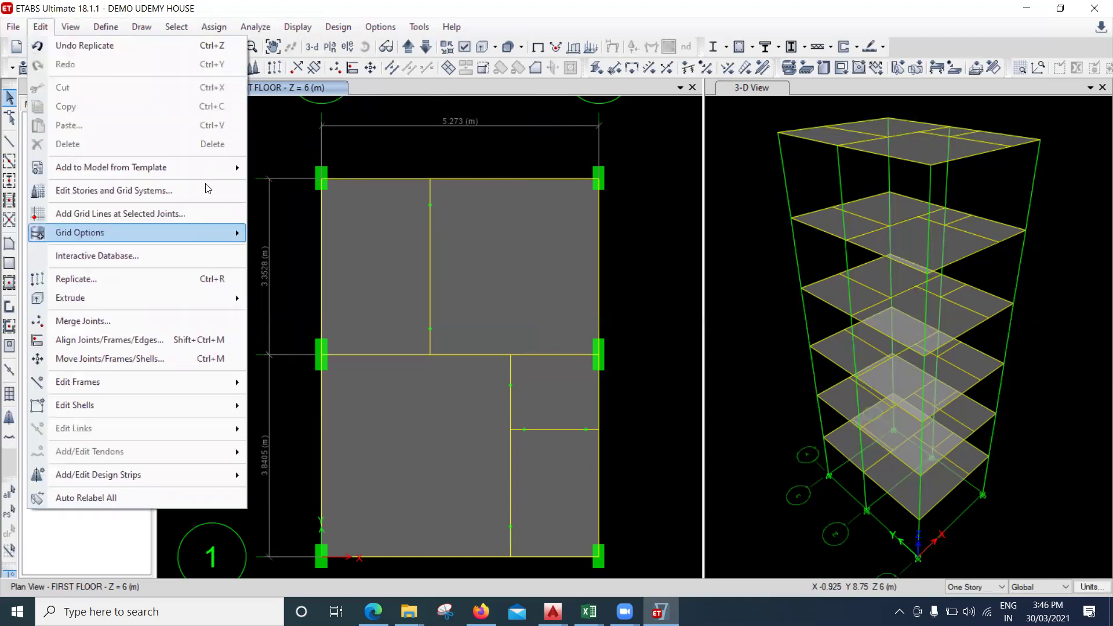
left_click(297, 74)
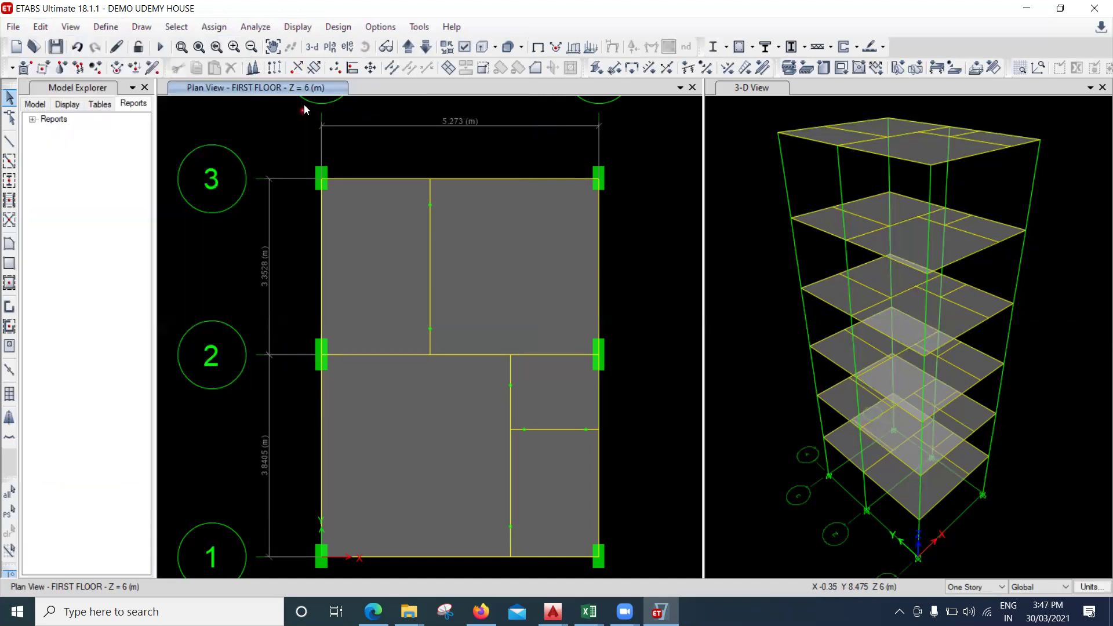
left_click(41, 32)
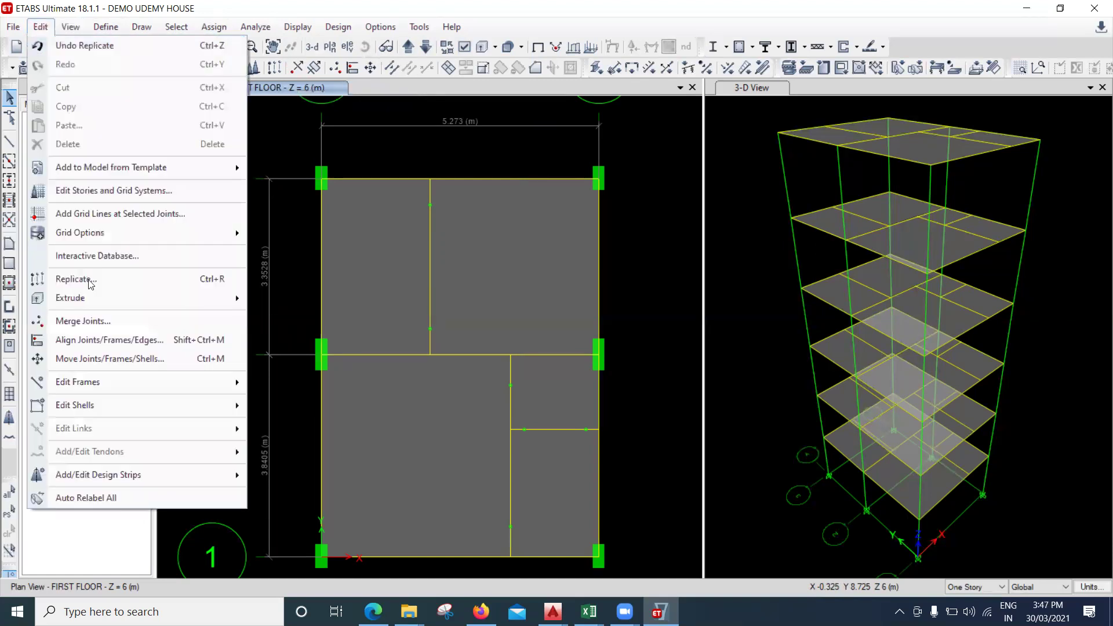
mouse_move(116, 381)
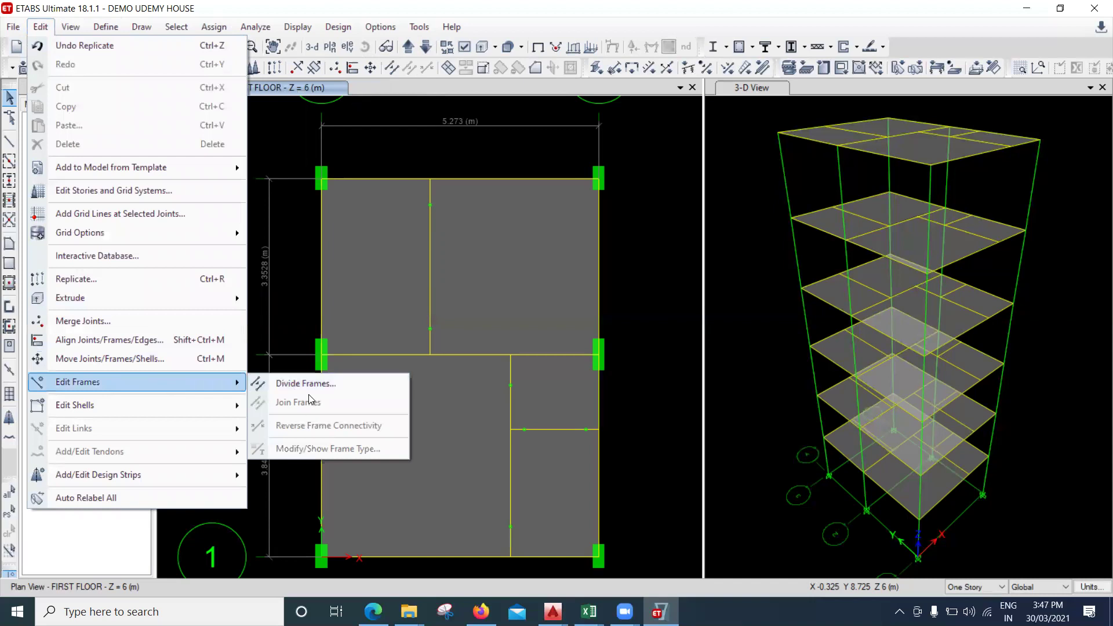
left_click(377, 103)
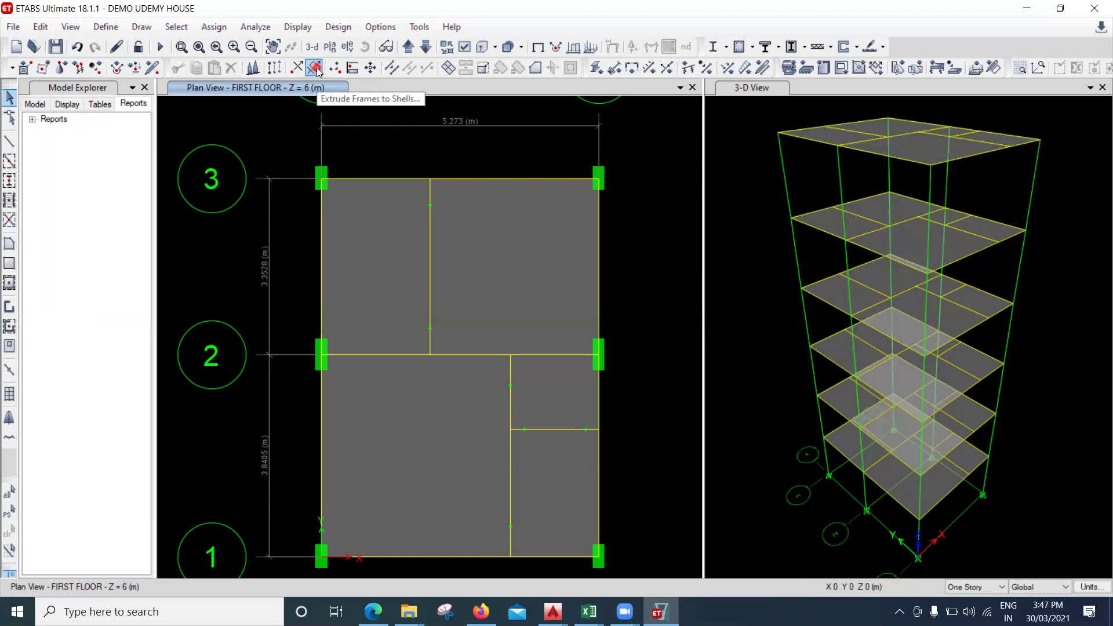
left_click(315, 68)
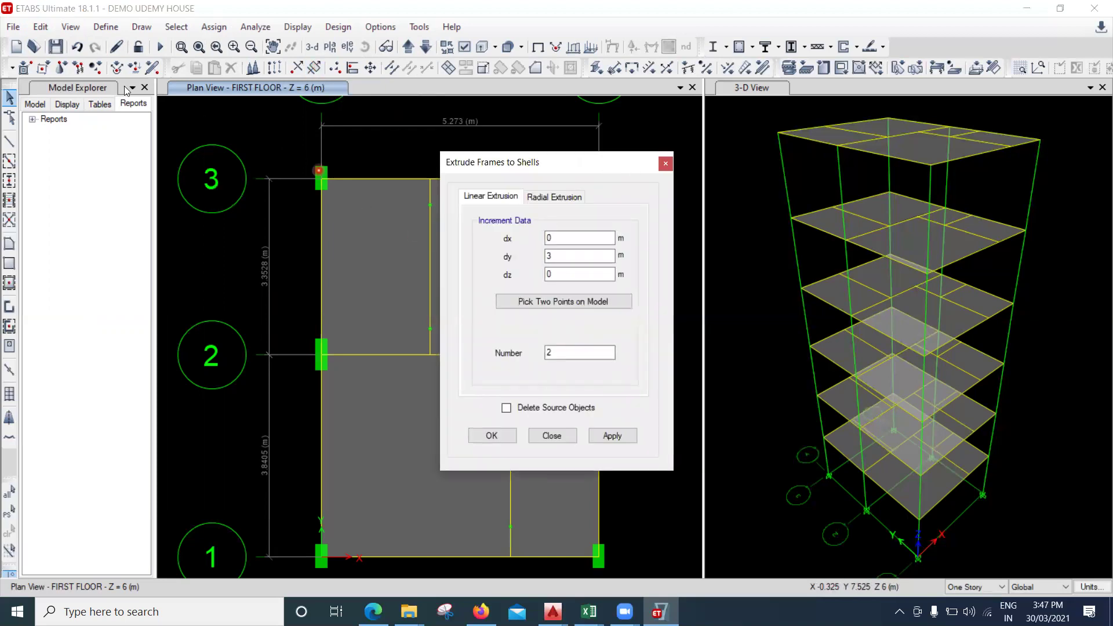
left_click(664, 165)
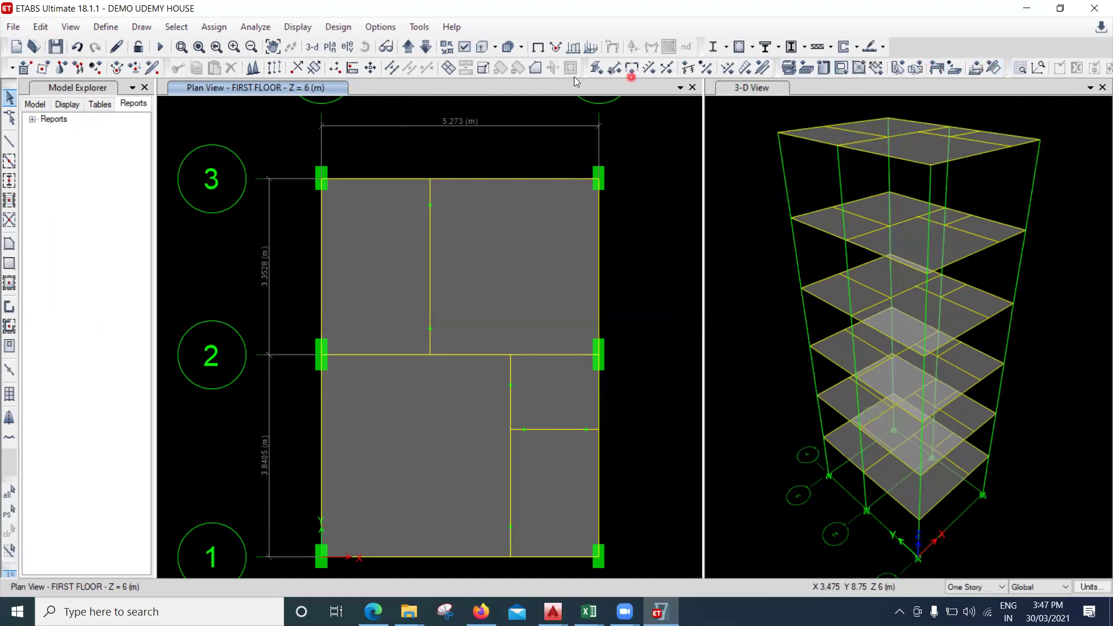
Re-run the structural analysis to completion and call up the deformed-shape display
middle_click_drag(645, 256, 600, 238)
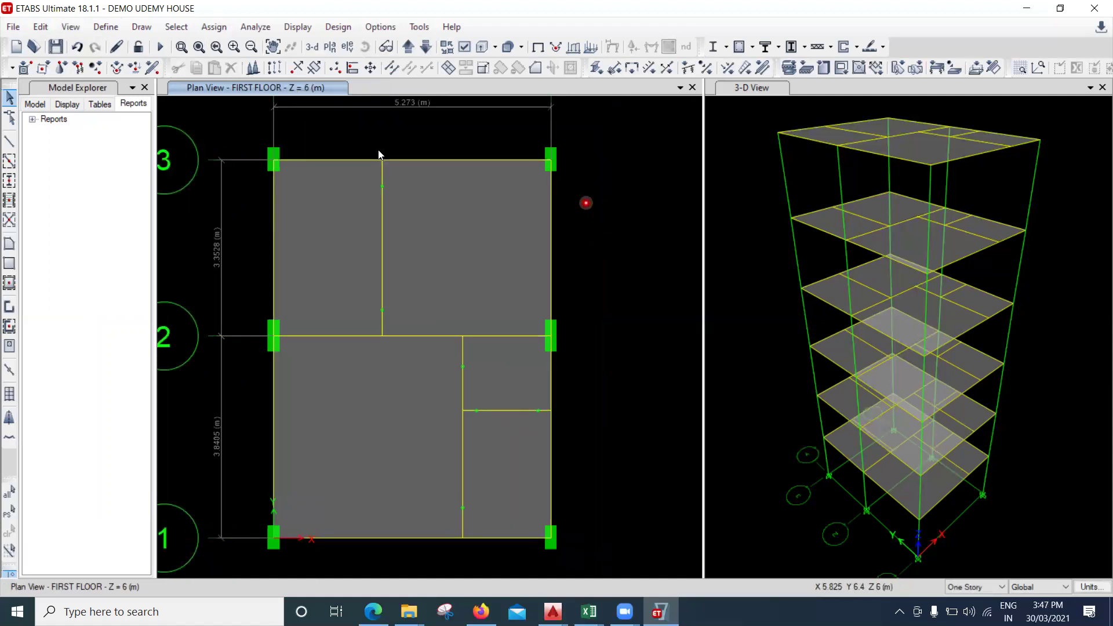
left_click(162, 47)
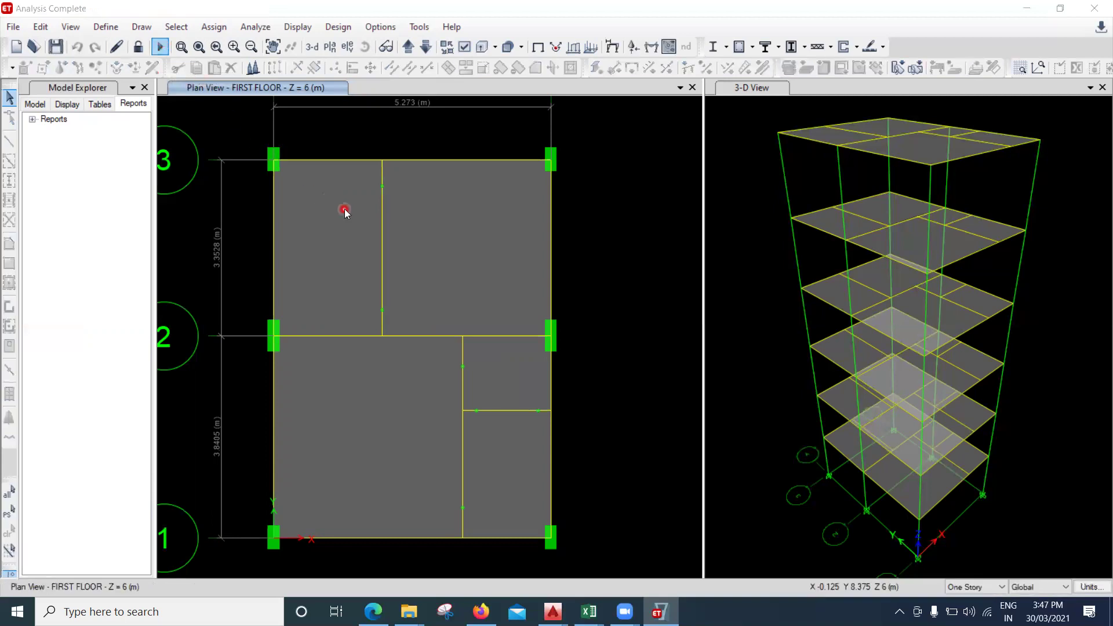
left_click(665, 52)
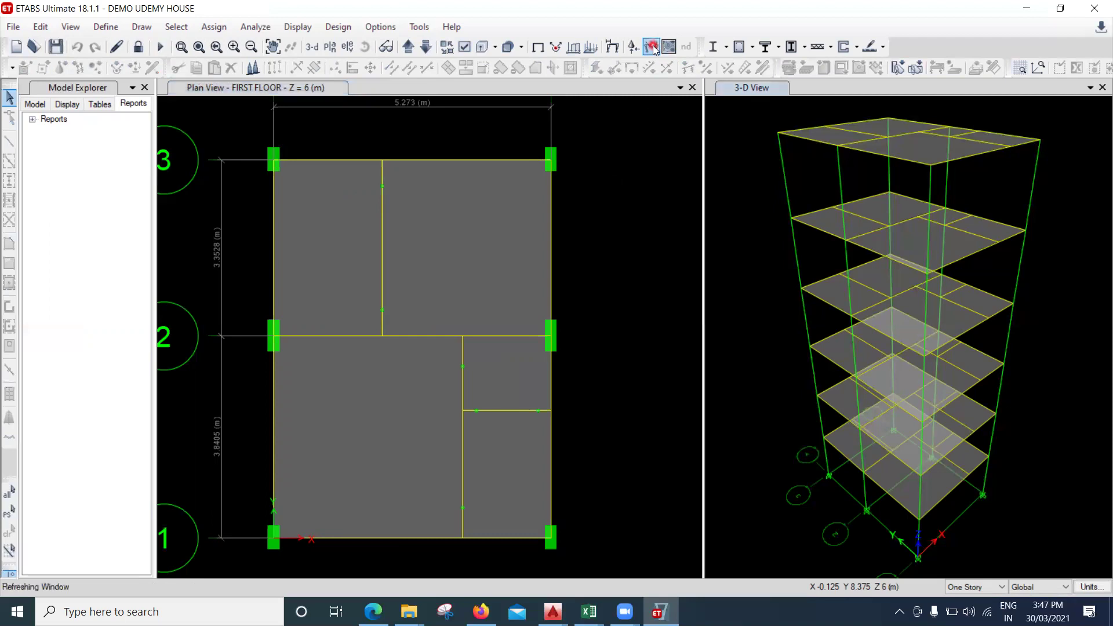
Show the Dead-load deformed shape in the 3-D view
left_click(612, 87)
key("F8")
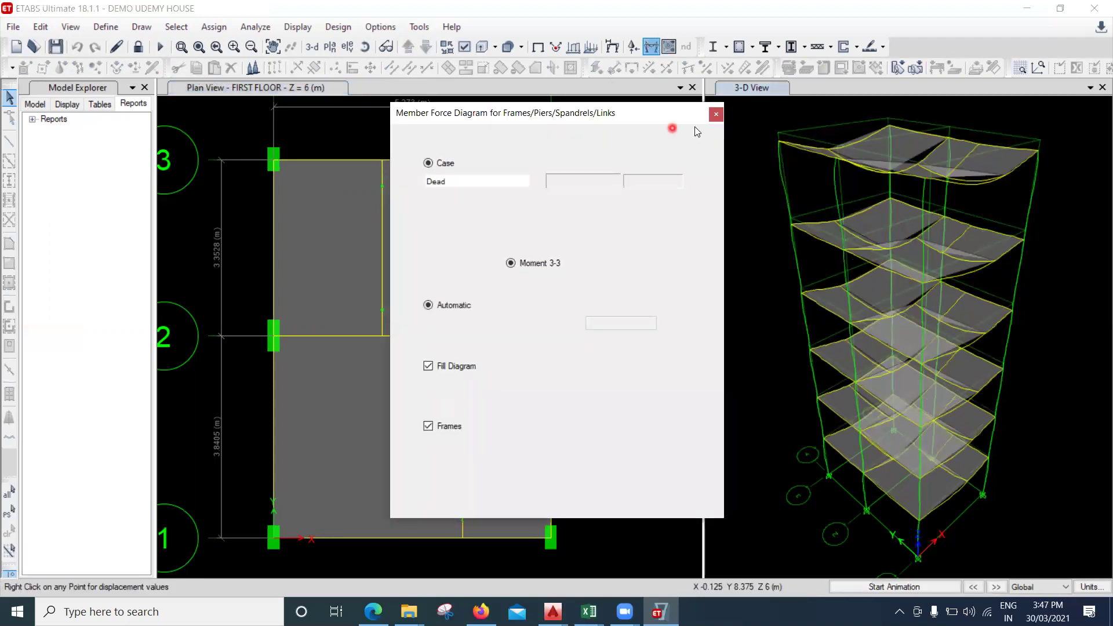
left_click(714, 110)
left_click(628, 135)
Draw Dead-case frame diagrams on the plan: Moment 3-3, then Torsion, then Shear 2-2
left_click(651, 46)
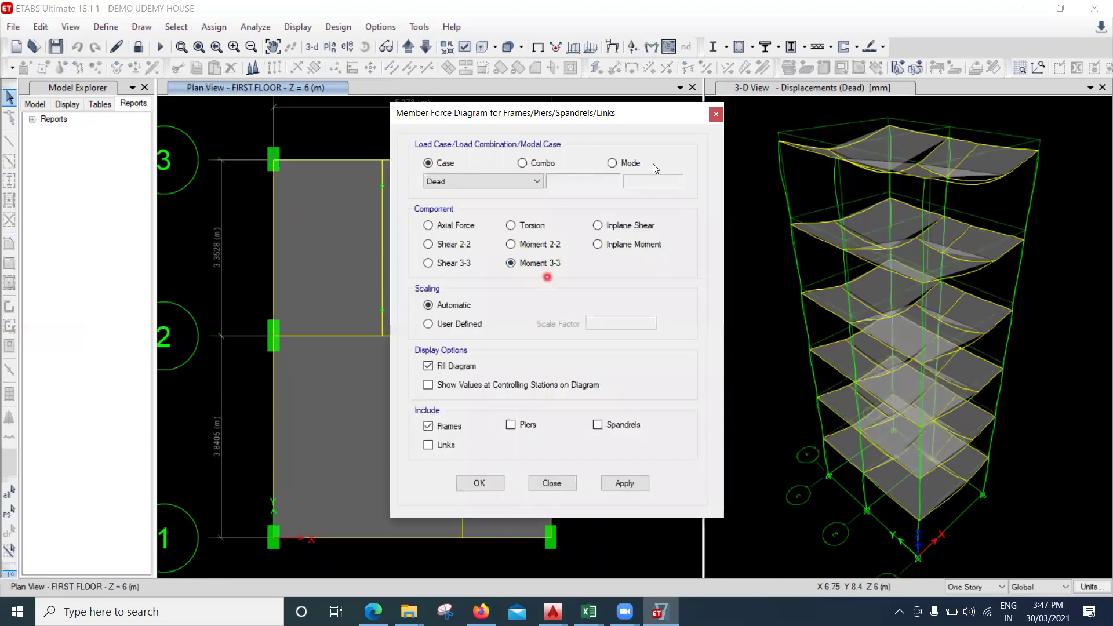
left_click_drag(580, 112, 771, 33)
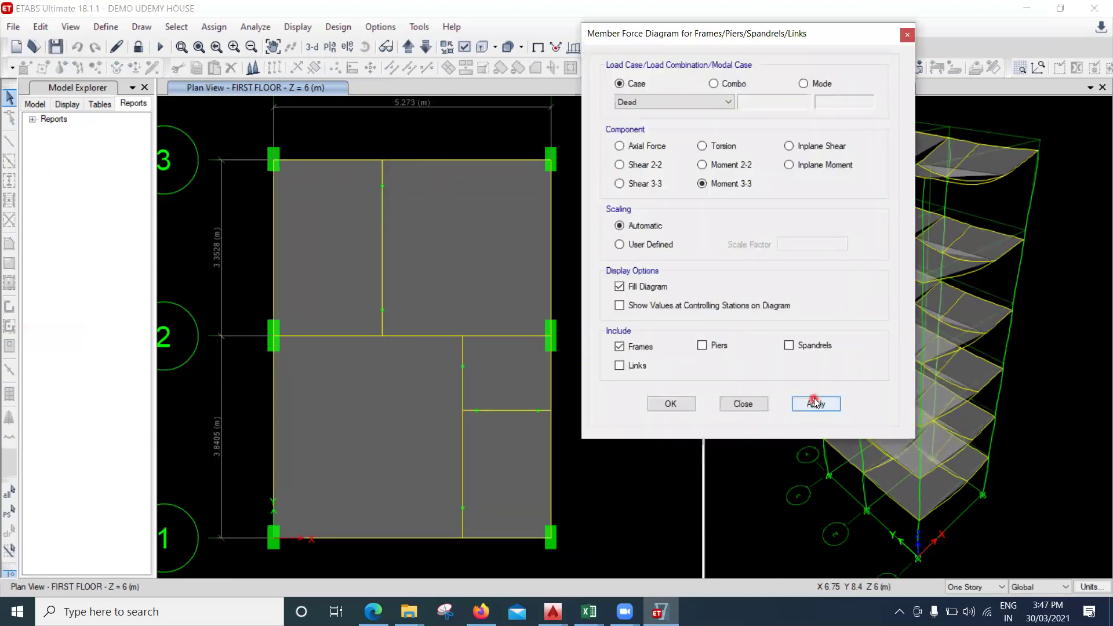
left_click(815, 401)
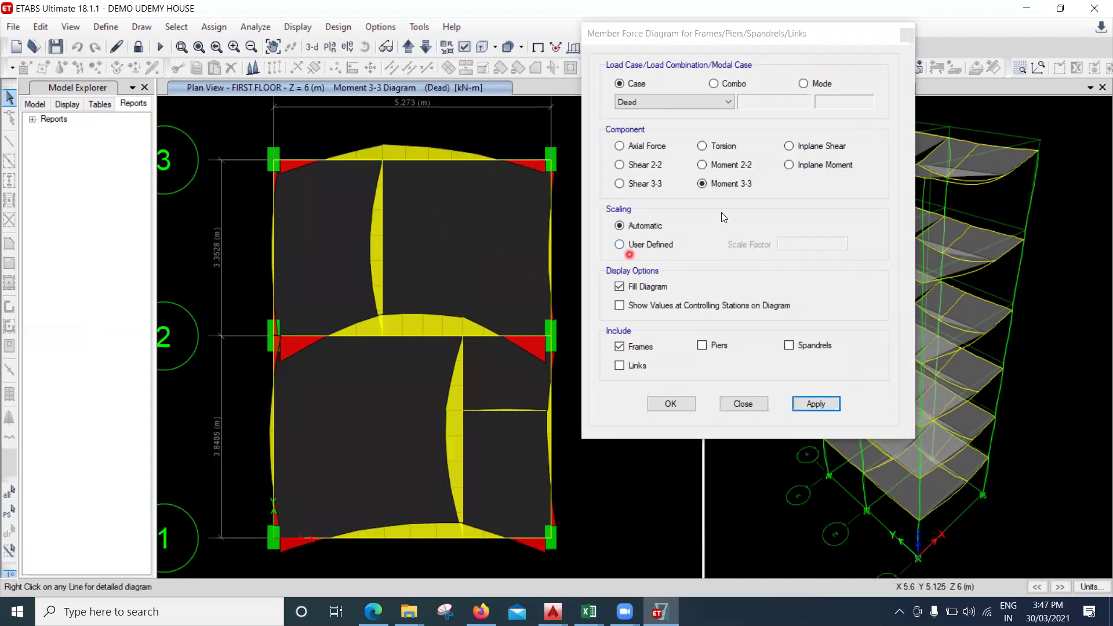
left_click(718, 147)
left_click(829, 404)
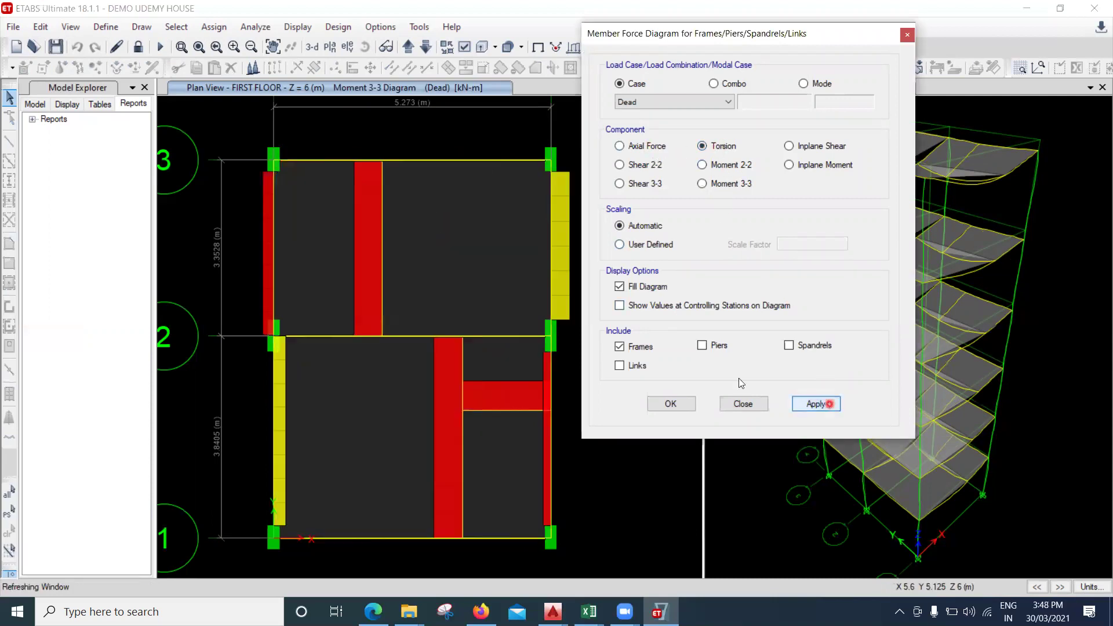
left_click(645, 166)
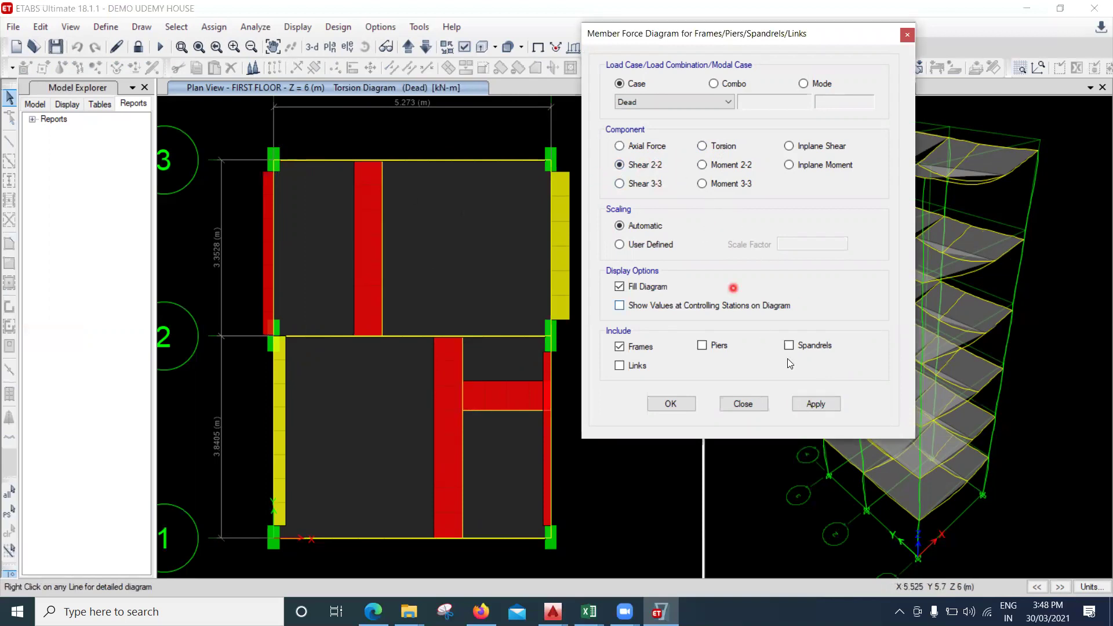
left_click(810, 406)
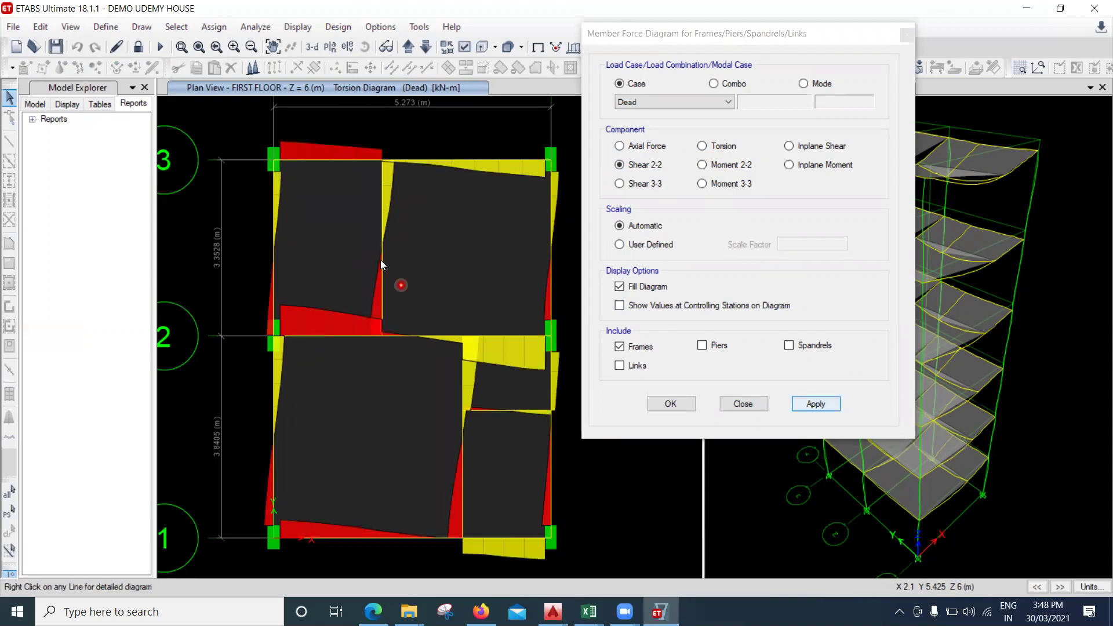
left_click(908, 37)
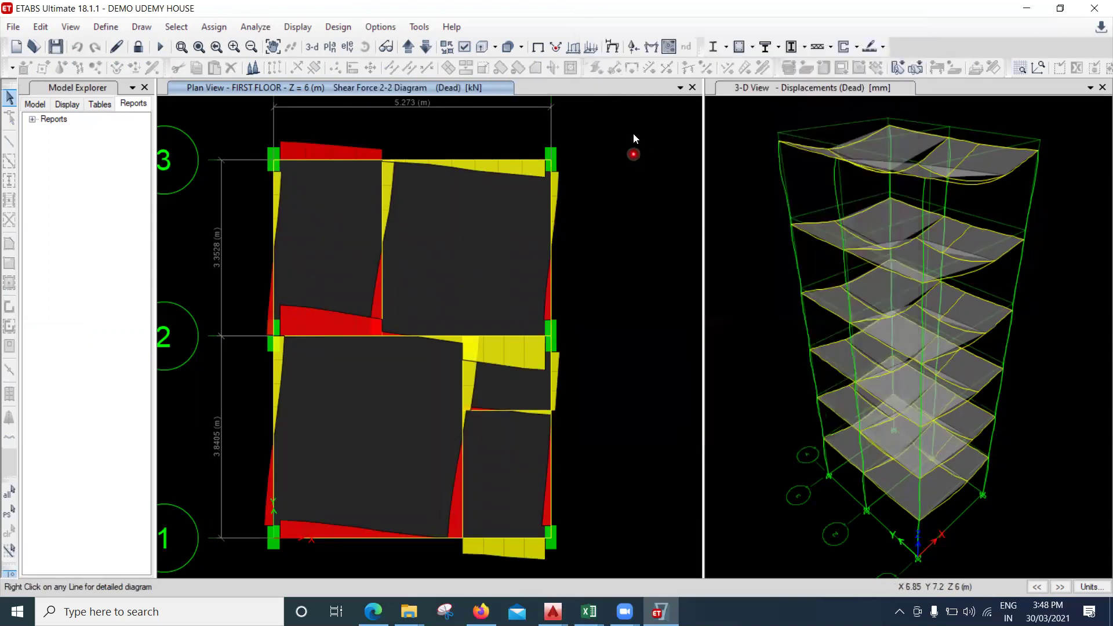
Show the undeformed model at Foundation level (Z = 0 m) with support-reaction settings for Dead, Fz
left_click(537, 48)
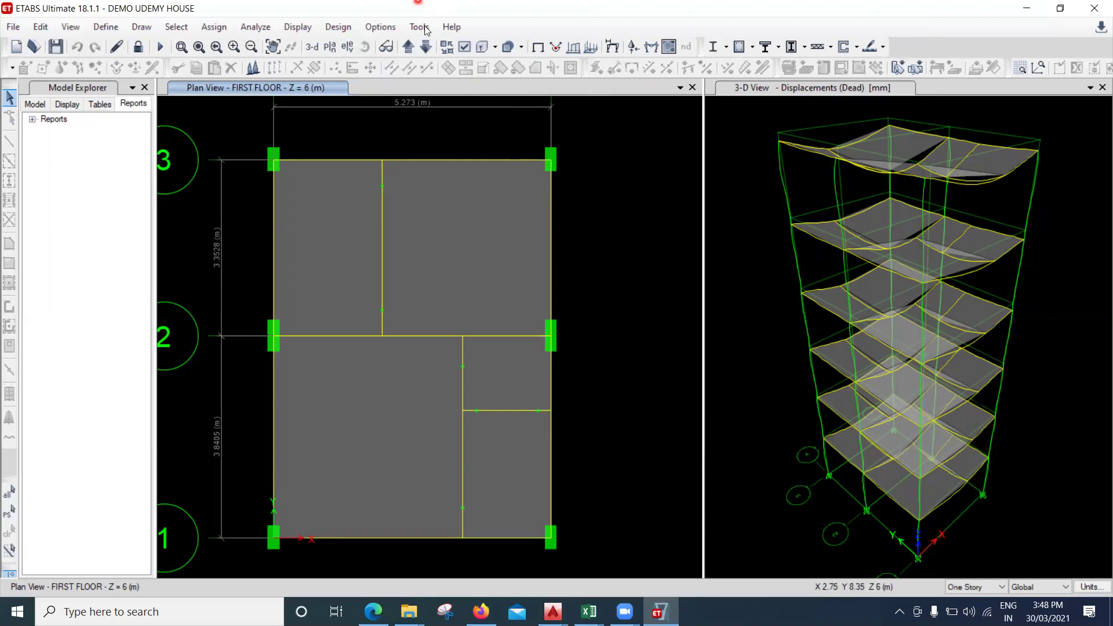
left_click(426, 47)
left_click(426, 47)
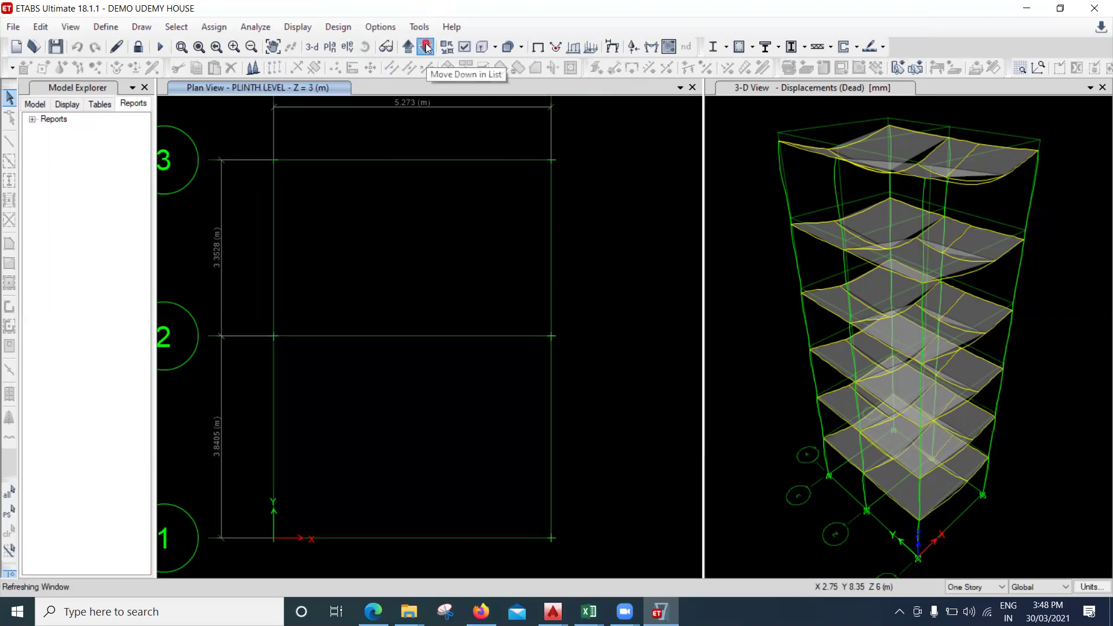
left_click(633, 47)
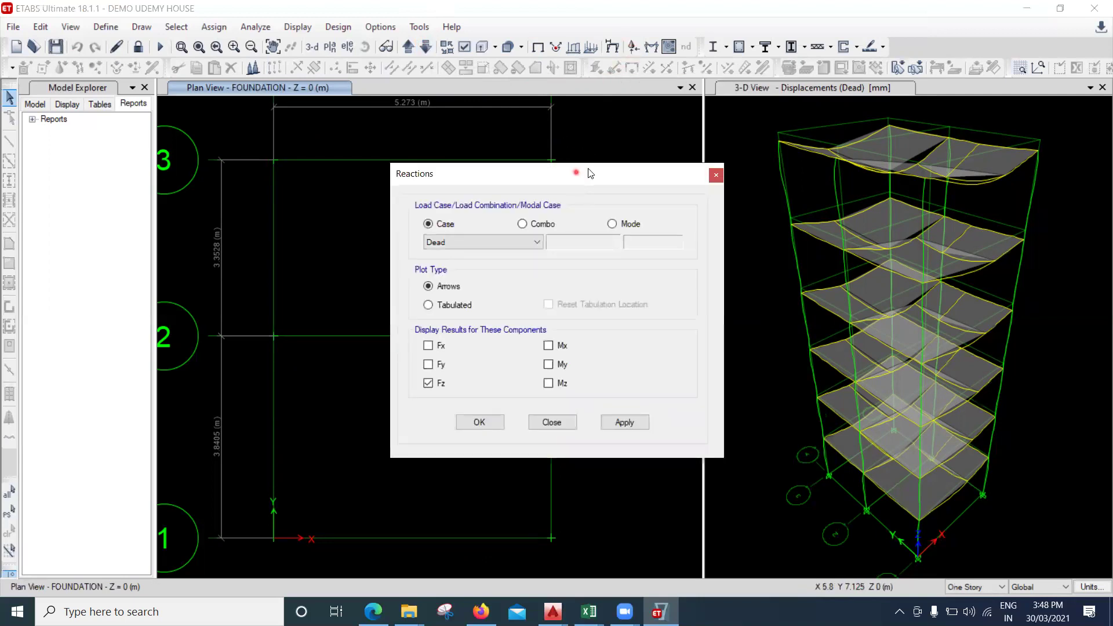
Tabulate Fz support reactions for the 1.5 (DL + SIDL +LL) combo, then close the dialog and Model Explorer
left_click_drag(576, 173, 757, 72)
left_click(703, 122)
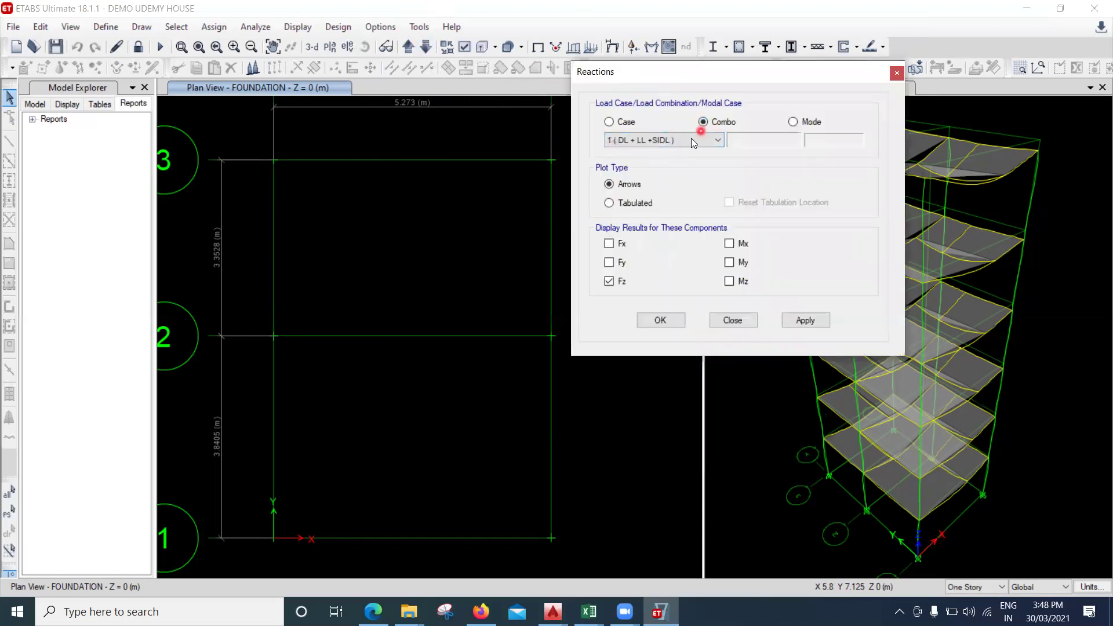
left_click(638, 143)
left_click(650, 164)
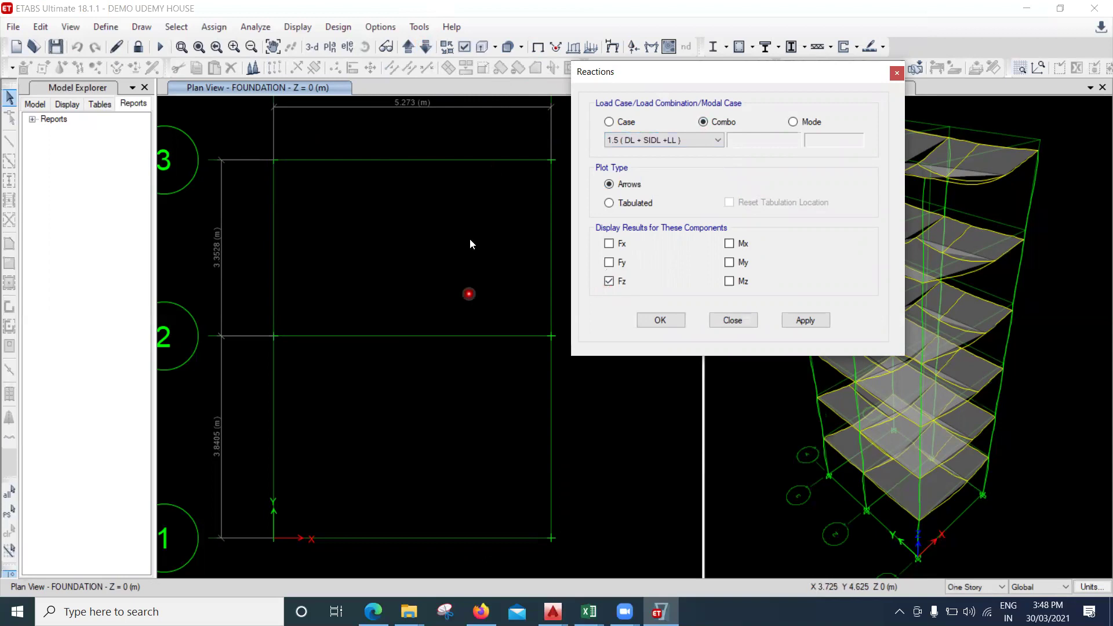
left_click(805, 321)
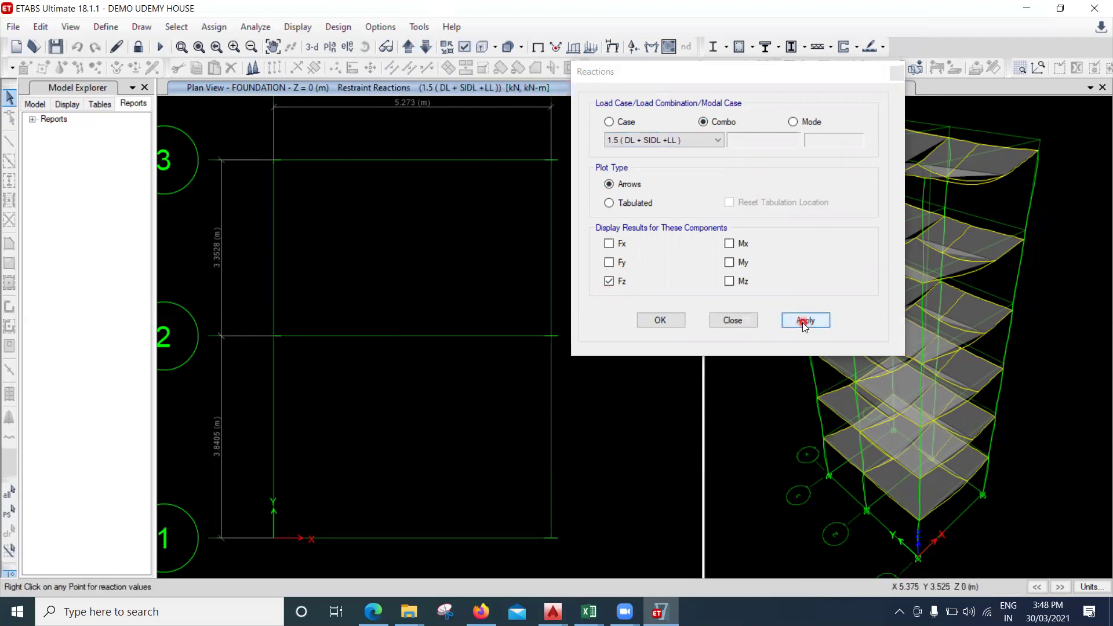
left_click(630, 204)
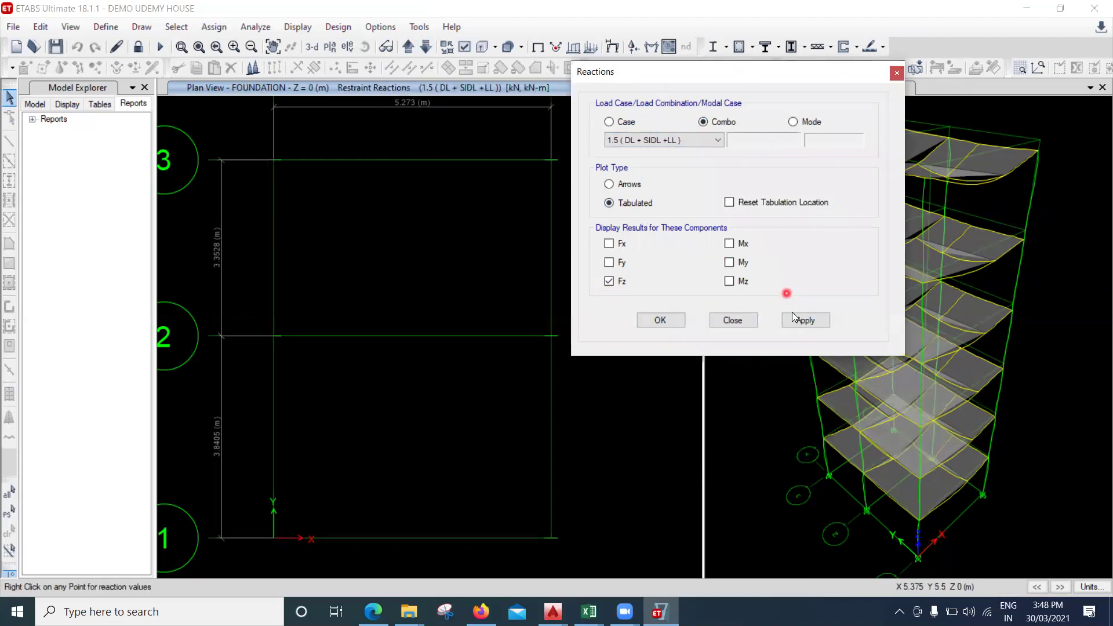
left_click(794, 318)
left_click(485, 224)
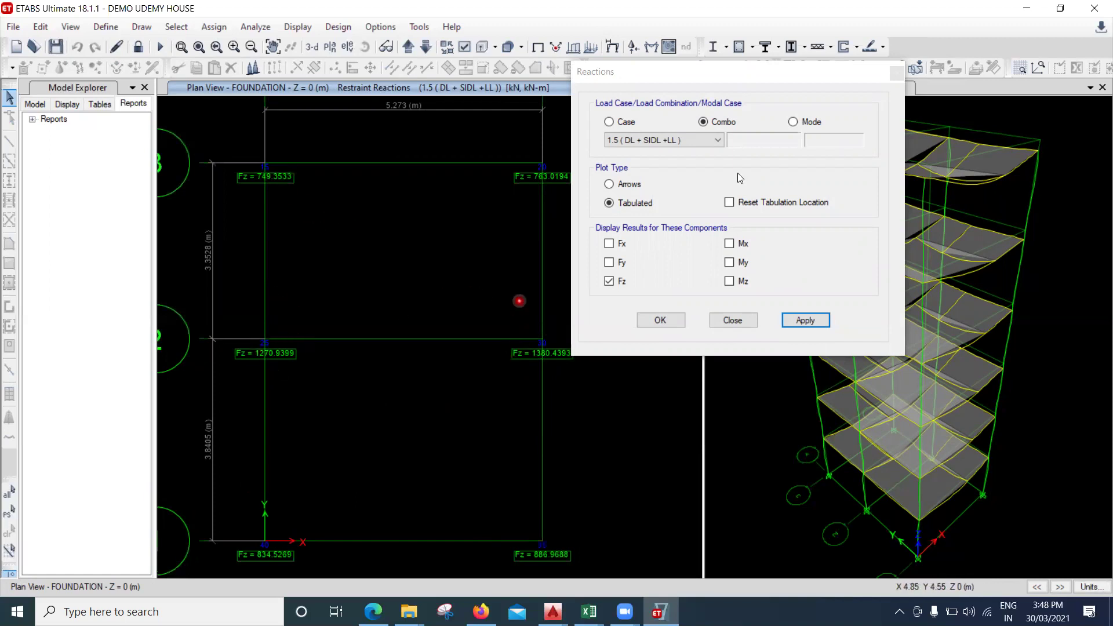
left_click(897, 74)
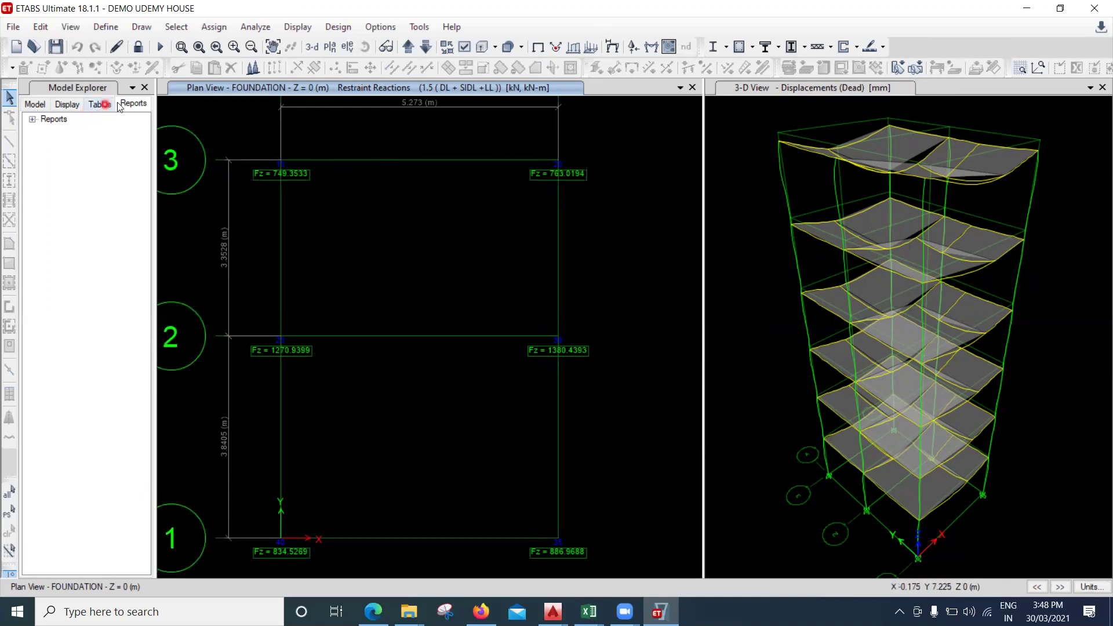
left_click(145, 88)
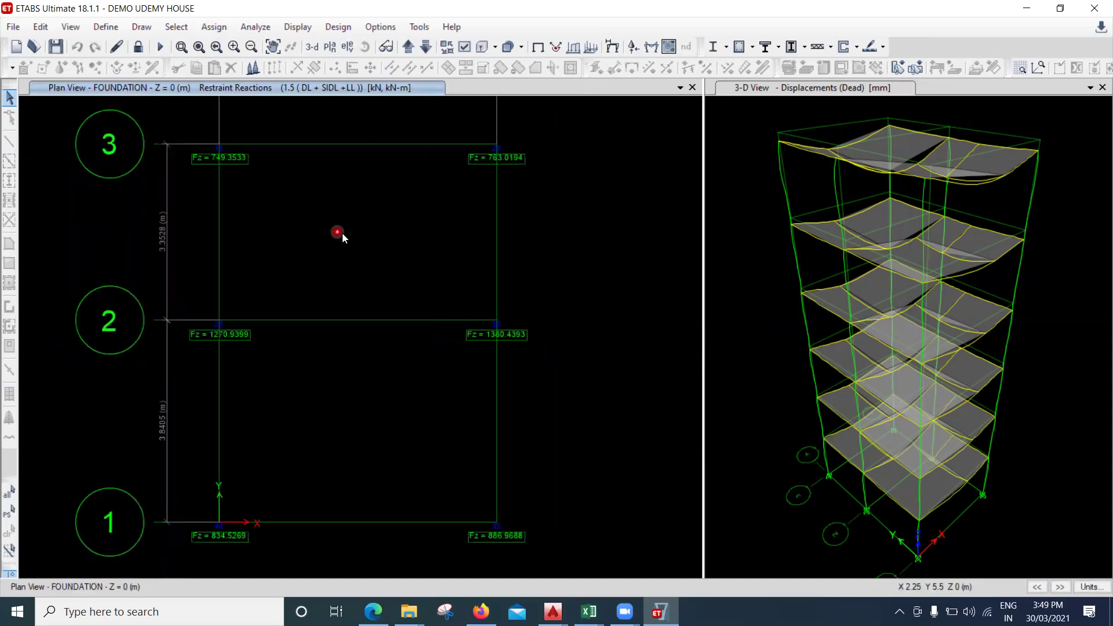
Unlock the model, discarding analysis results, and move the plan up to PLINTH LEVEL (Z = 3 m)
left_click(145, 52)
left_click(580, 361)
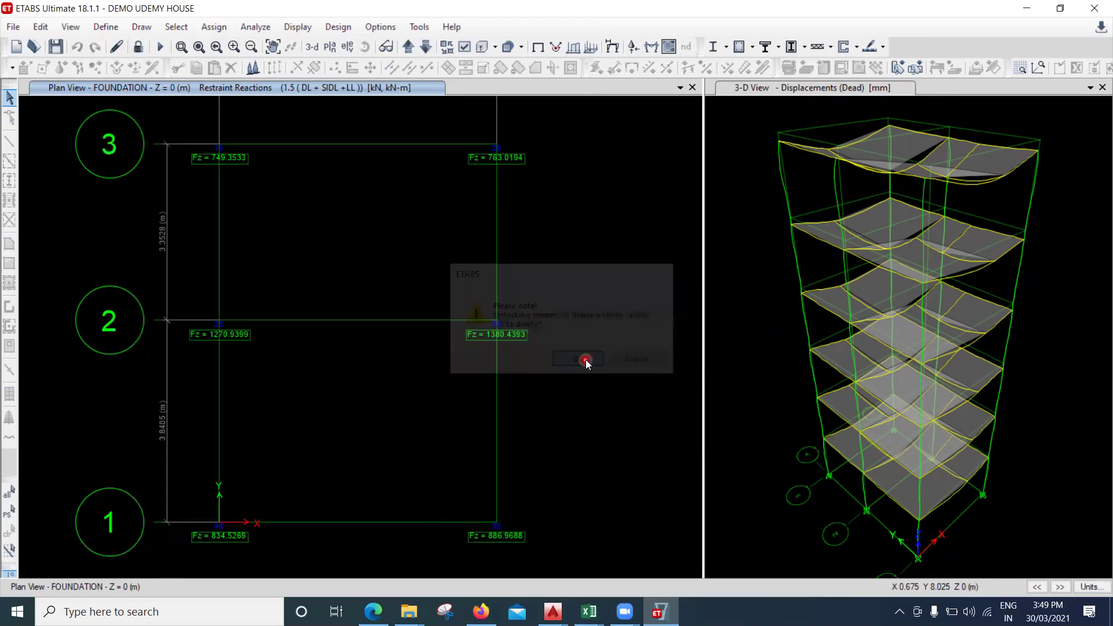
left_click(409, 47)
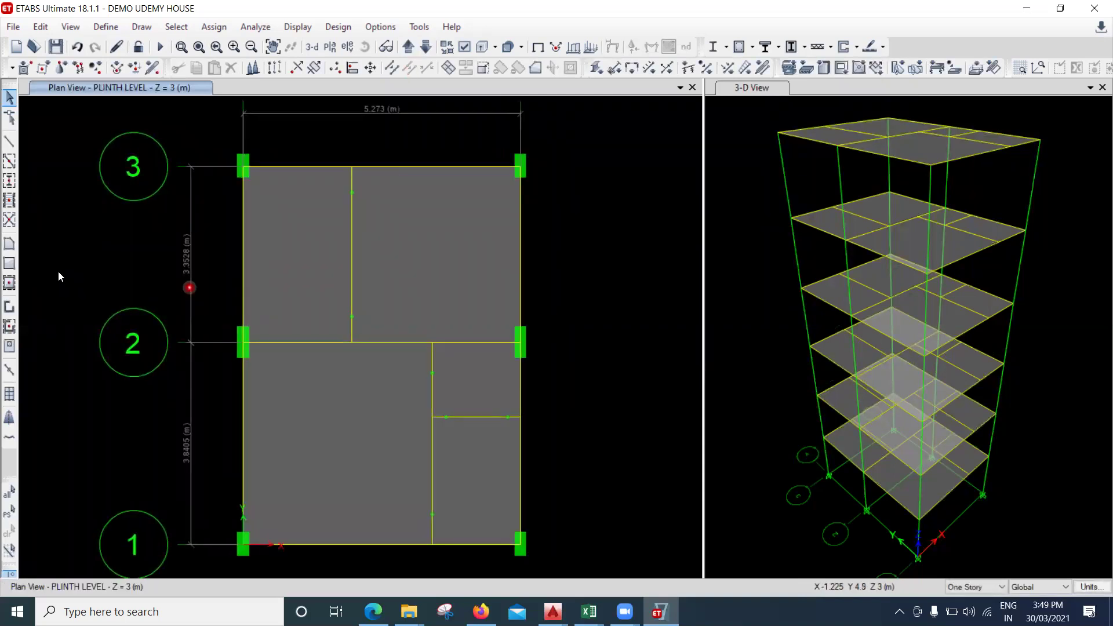
left_click(10, 308)
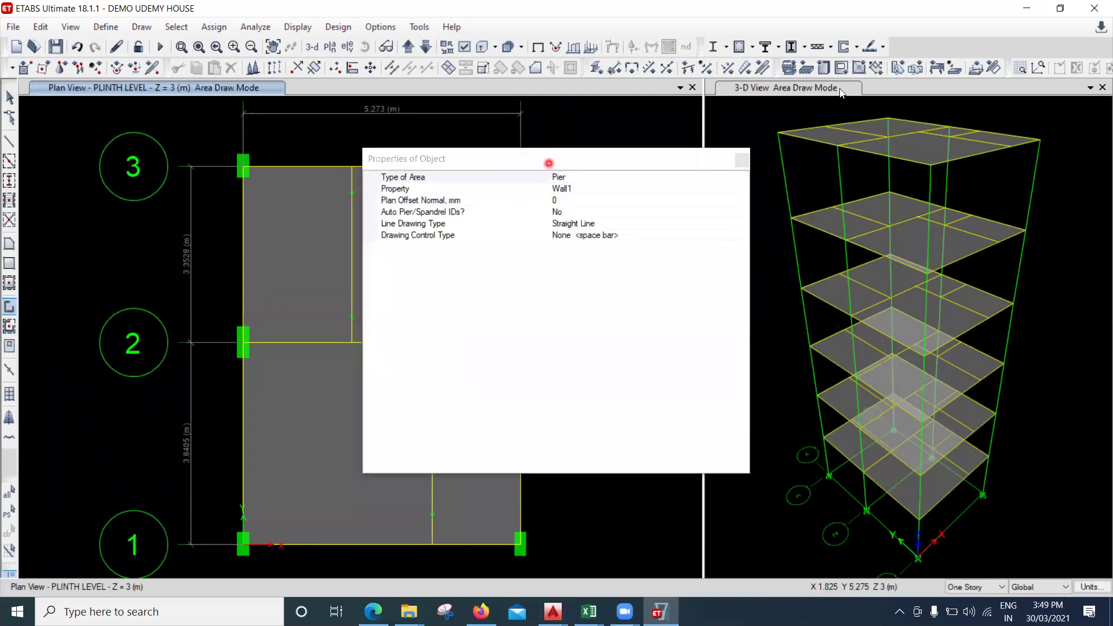
Draw a three-segment U-shaped Wall1 pier wall at the right edge of the upper bay
left_click_drag(841, 92, 839, 89)
left_click(461, 220)
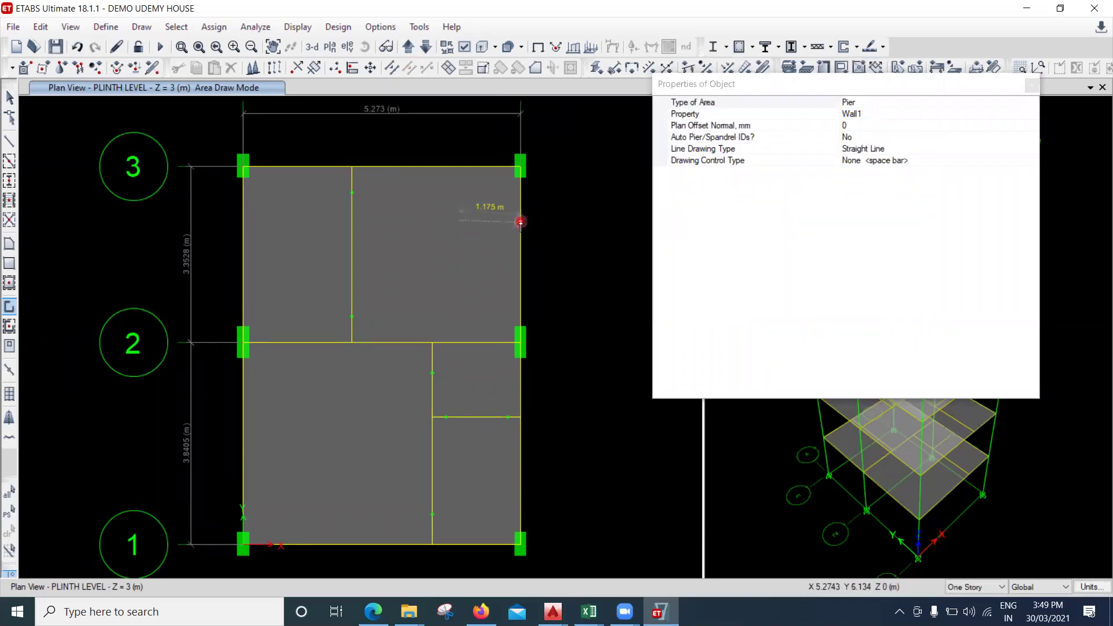
left_click(518, 282)
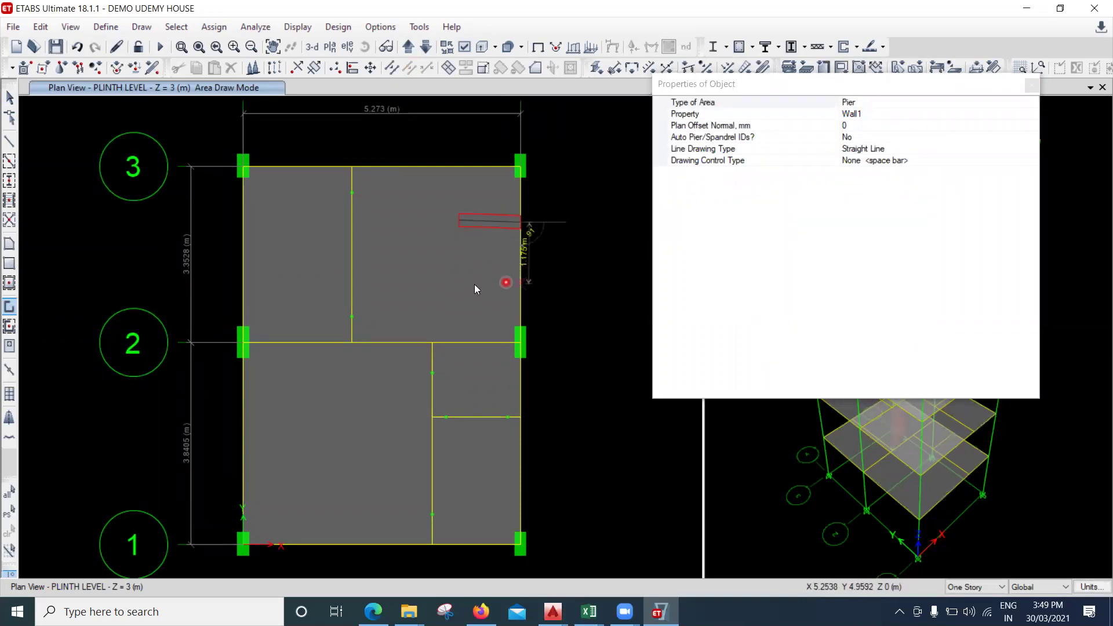
left_click(458, 284)
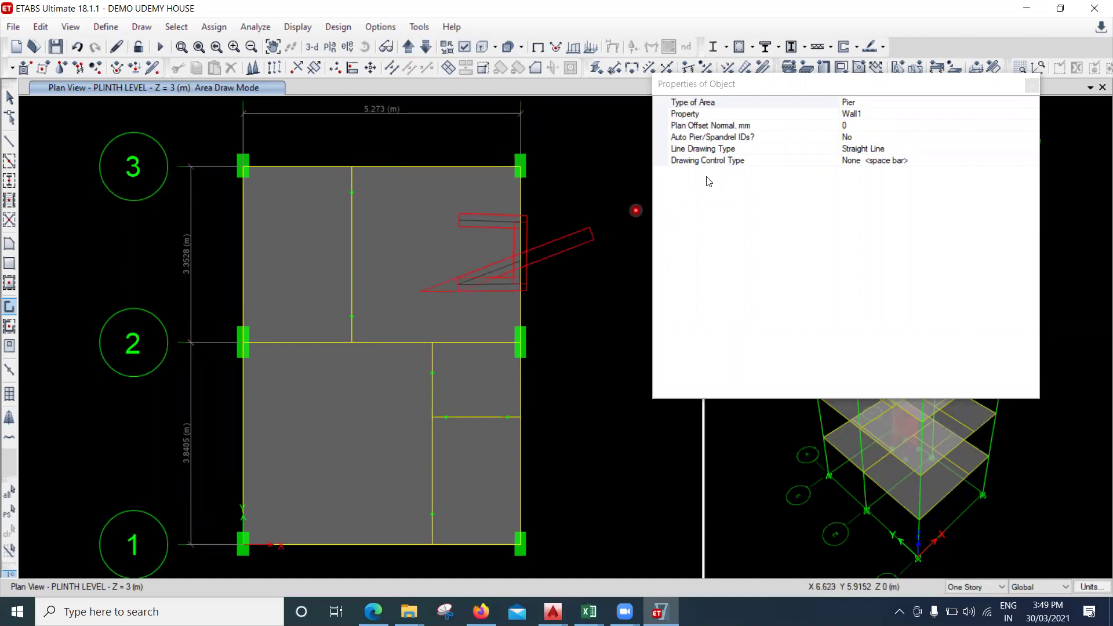
key("Escape")
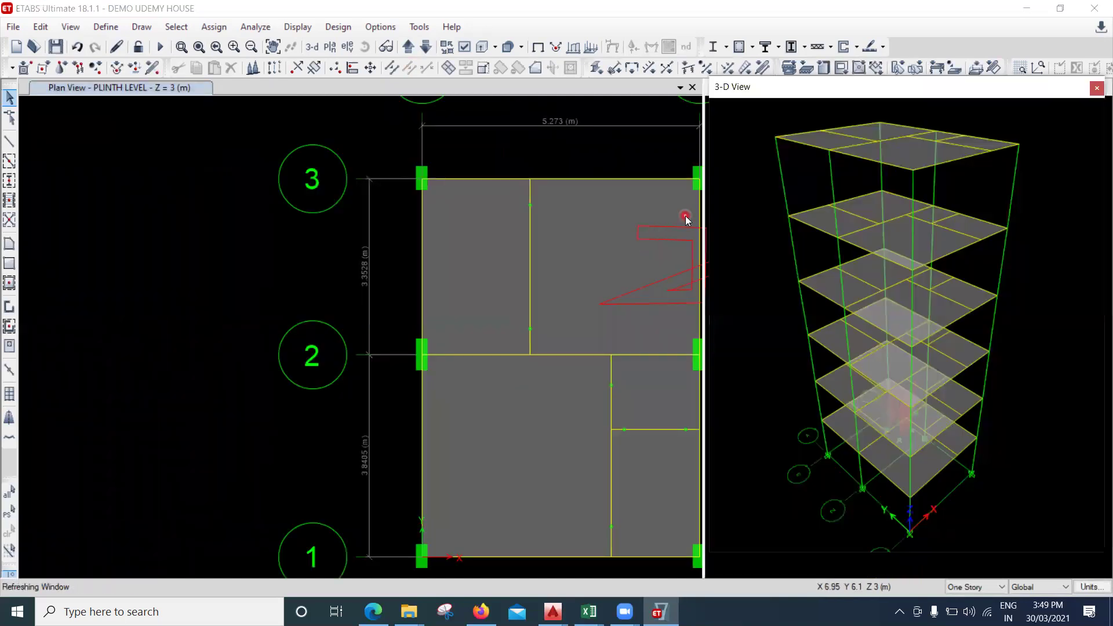
Select the upper-right floor shell and set the story selector to All Stories
left_click(574, 218)
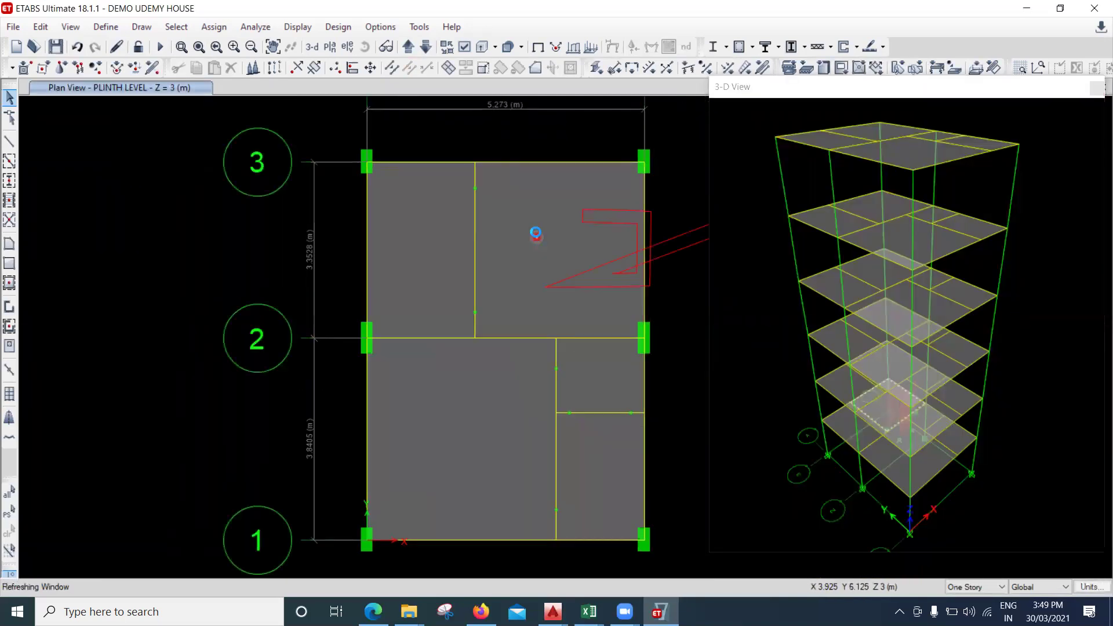
left_click(905, 423)
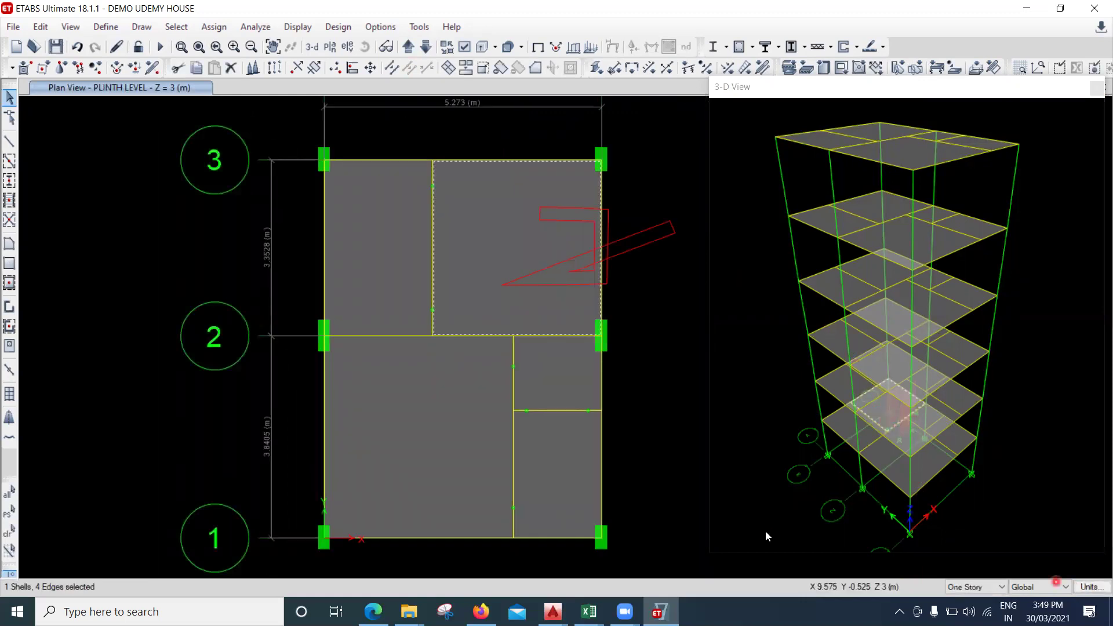
left_click(976, 587)
left_click(969, 603)
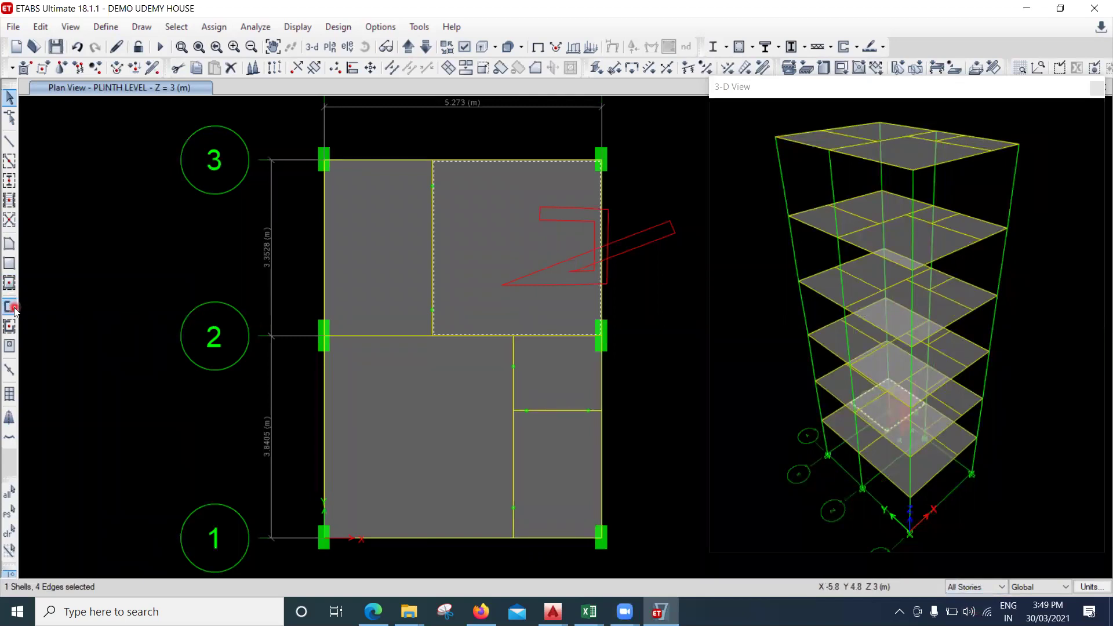
left_click(11, 308)
Draw a second U-shaped Wall1 pier wall along the top gridline through every storey
left_click(807, 132)
left_click(463, 205)
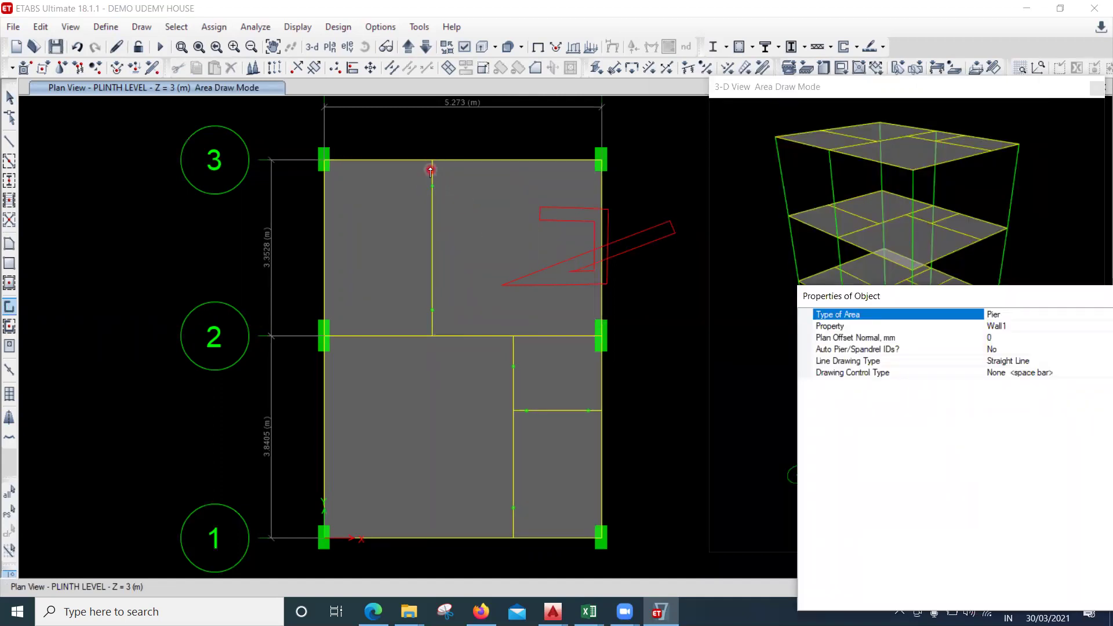
left_click(432, 227)
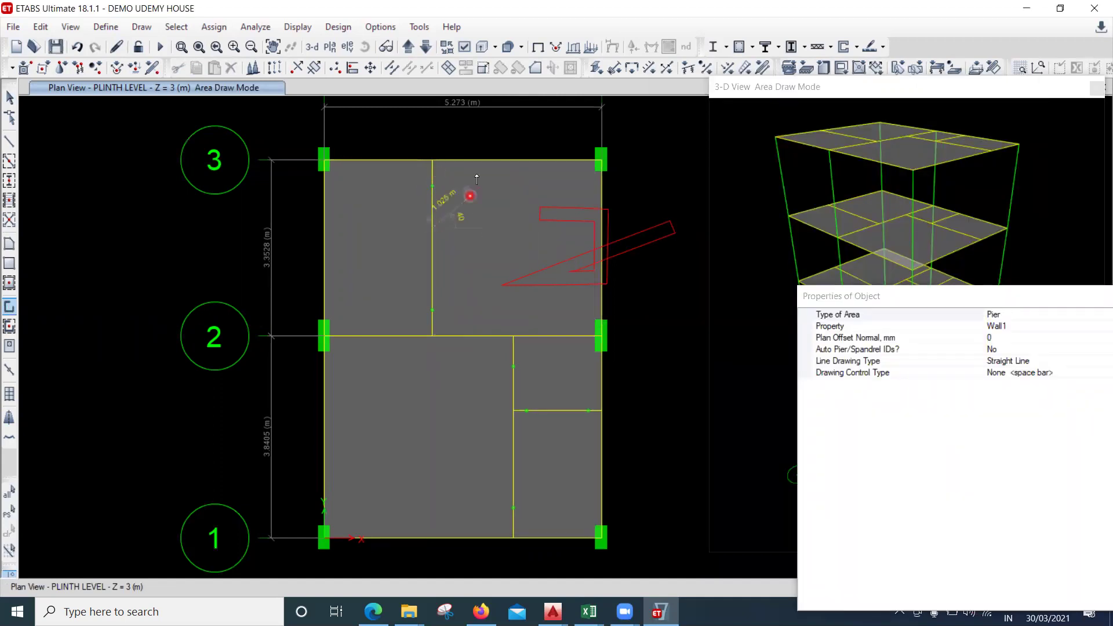
left_click(433, 161)
left_click(528, 166)
left_click(509, 158)
left_click(505, 209)
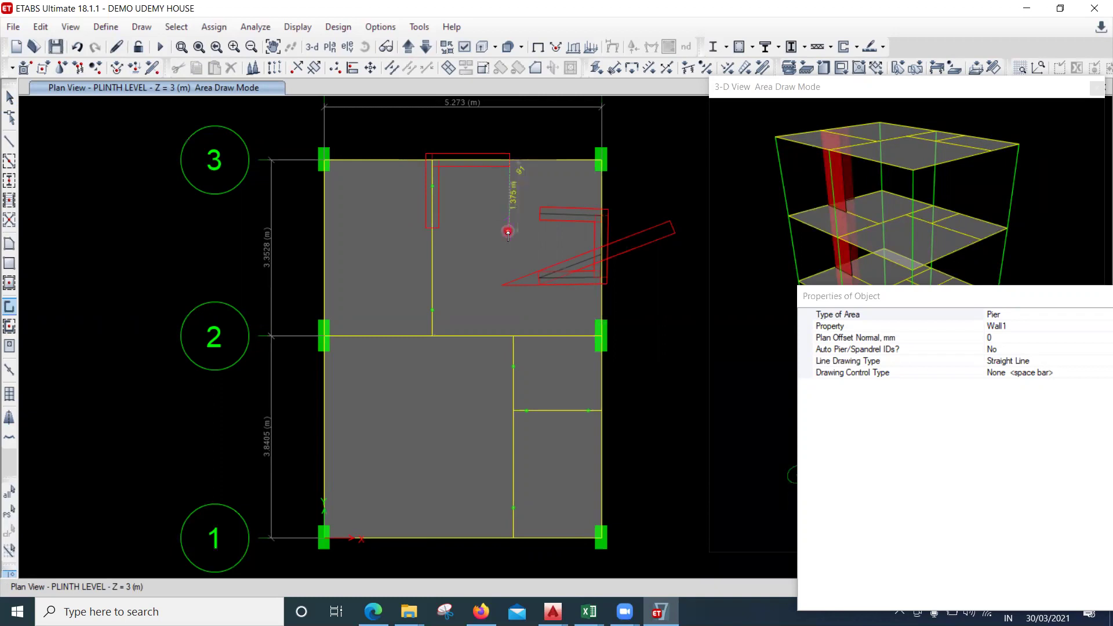
left_click(508, 230)
key("Escape")
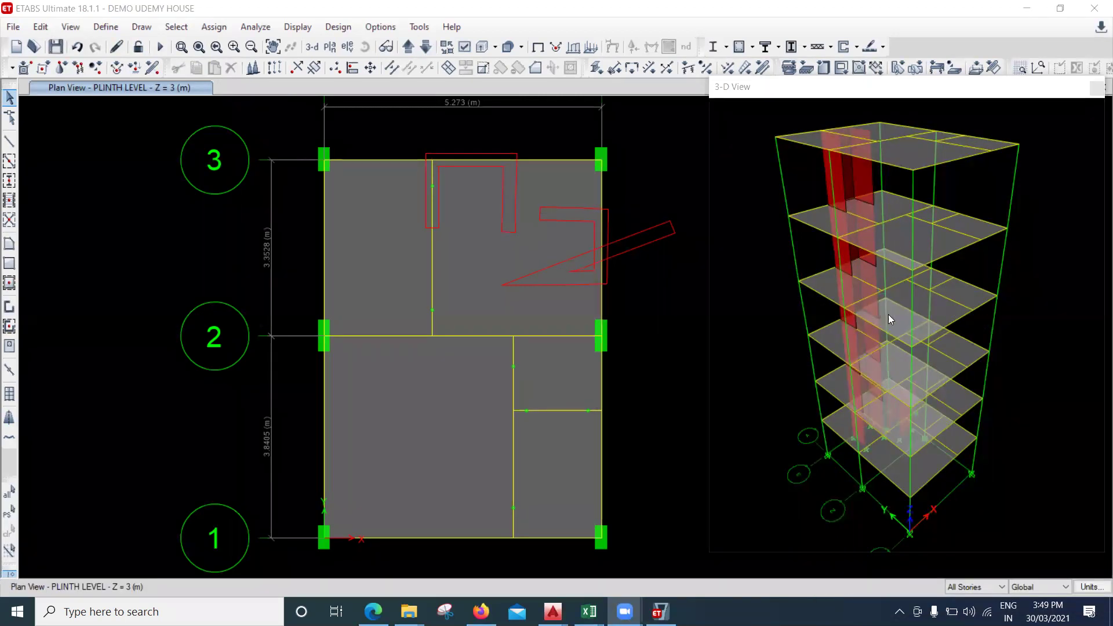
middle_click_drag(567, 261, 565, 245)
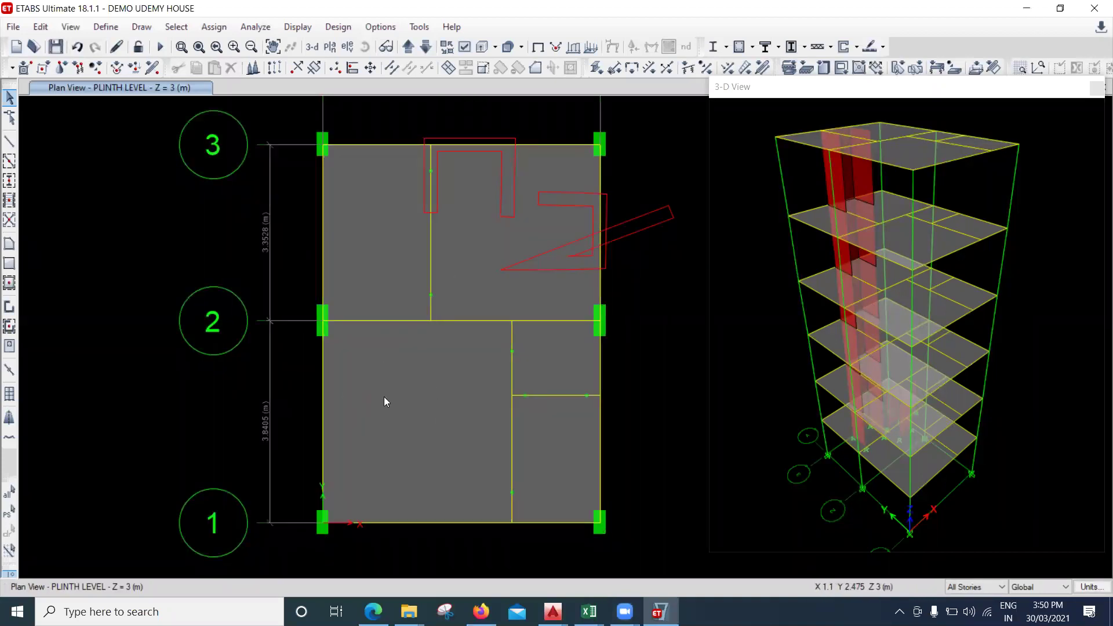
left_click(9, 247)
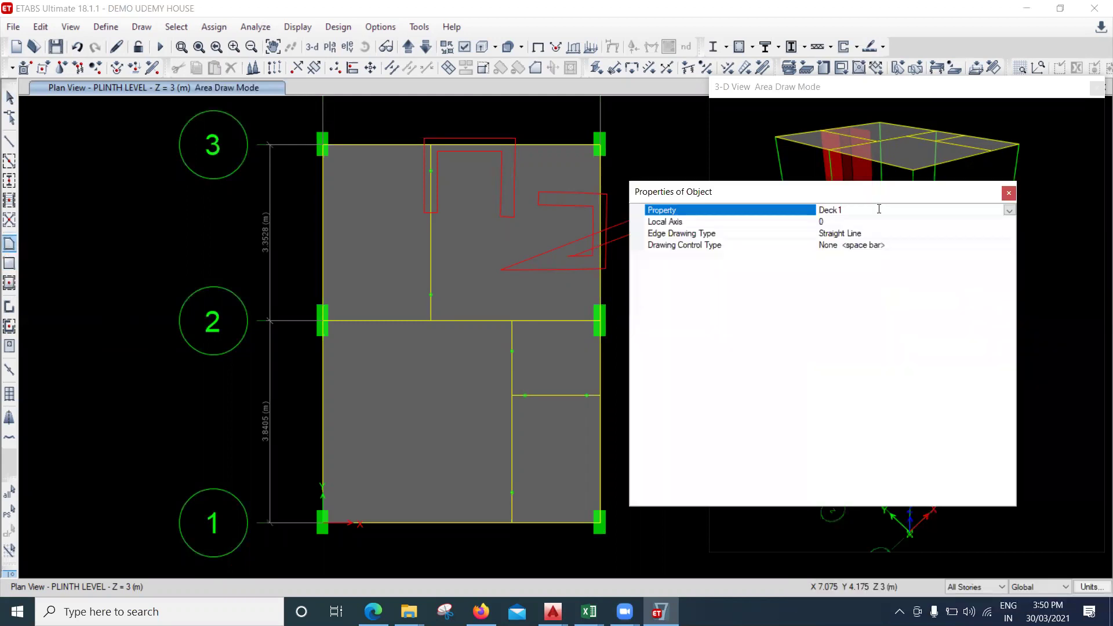
Draw a four-corner Opening area in the lower-left bay between gridlines 1 and 2
left_click(1008, 210)
left_click(1008, 211)
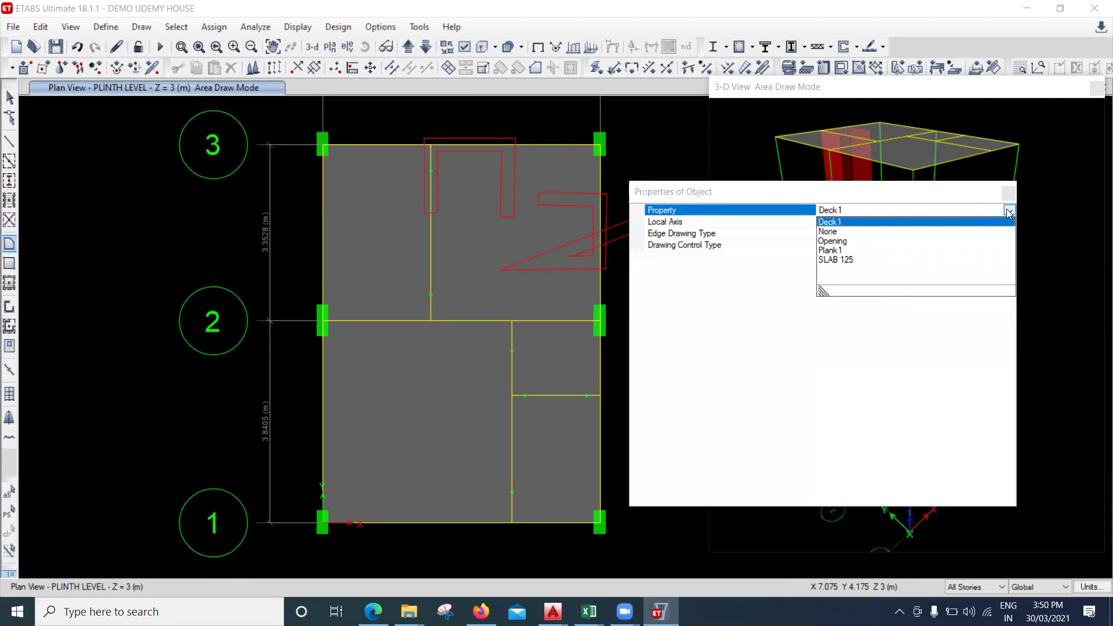
left_click(835, 241)
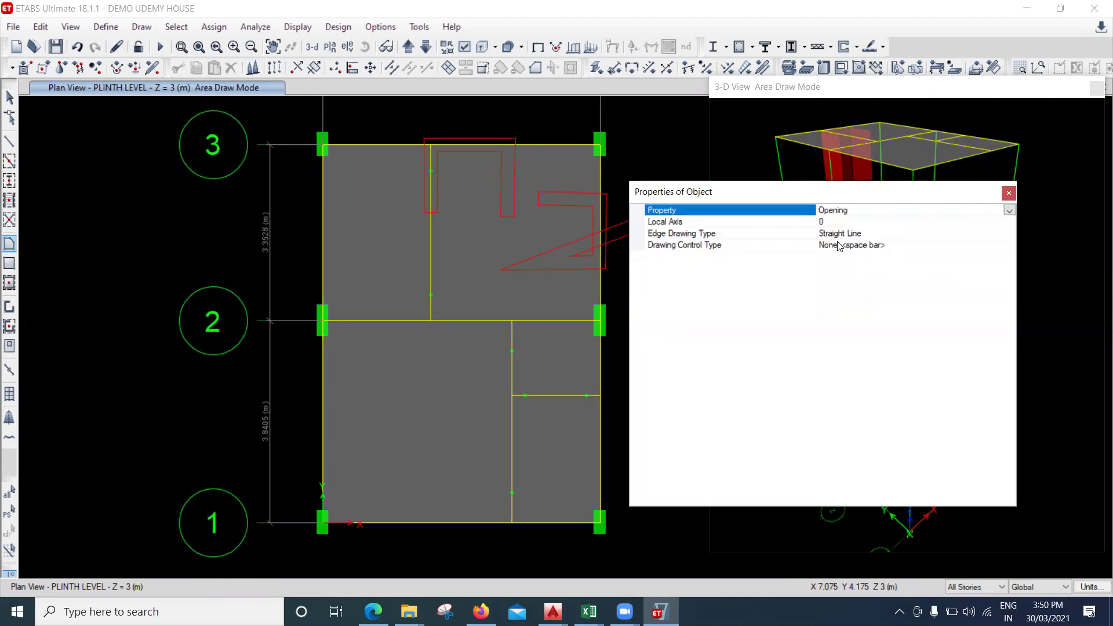
left_click(362, 340)
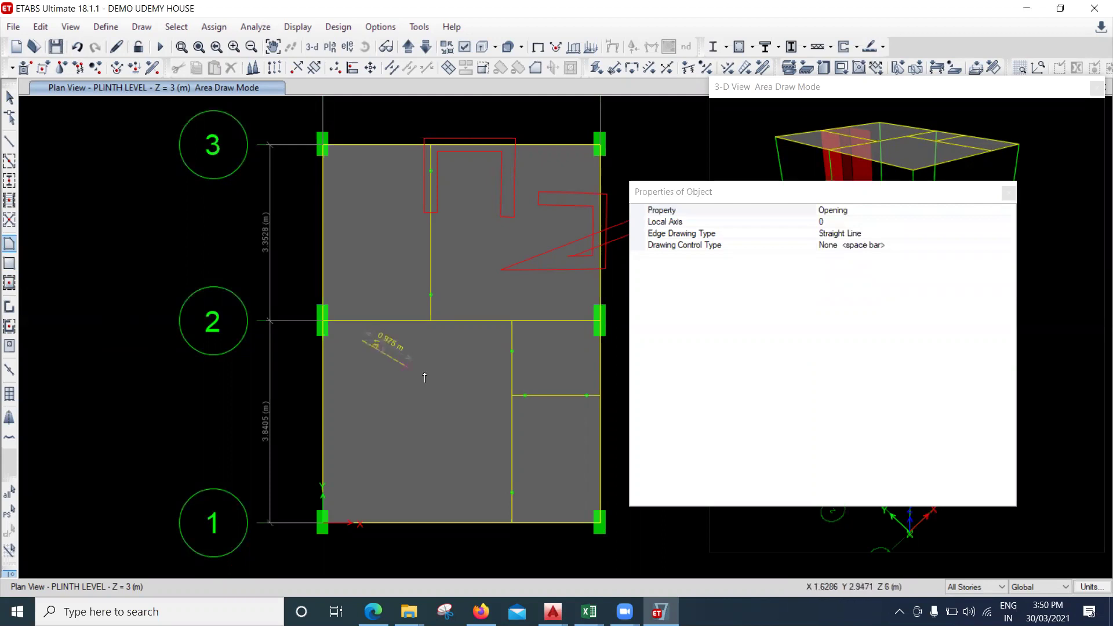
left_click(453, 343)
left_click(448, 416)
left_click(359, 413)
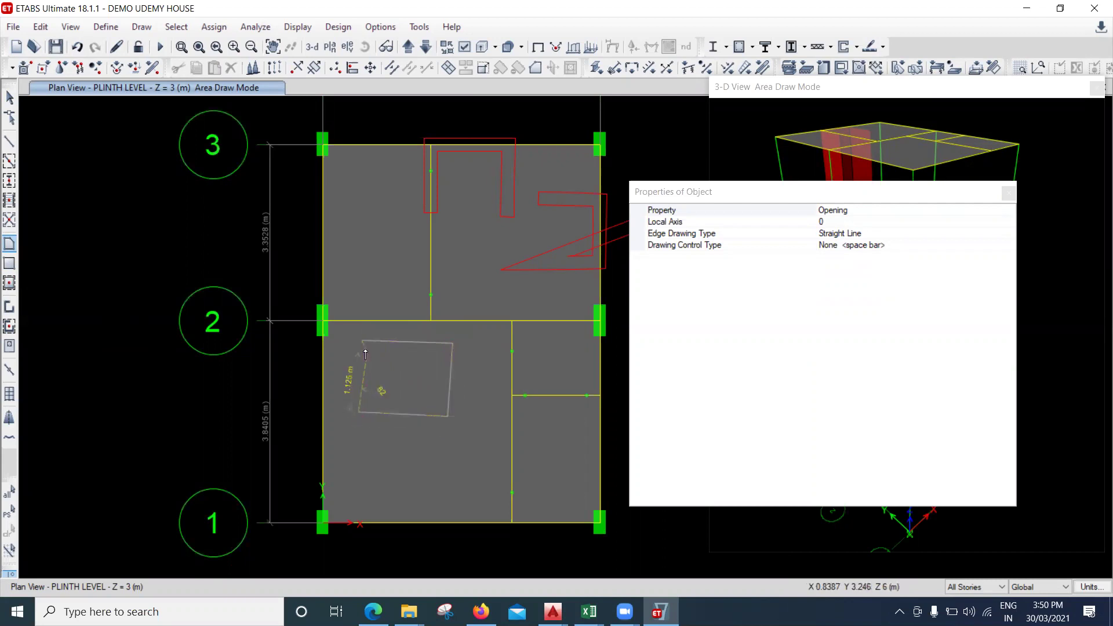
key("Return")
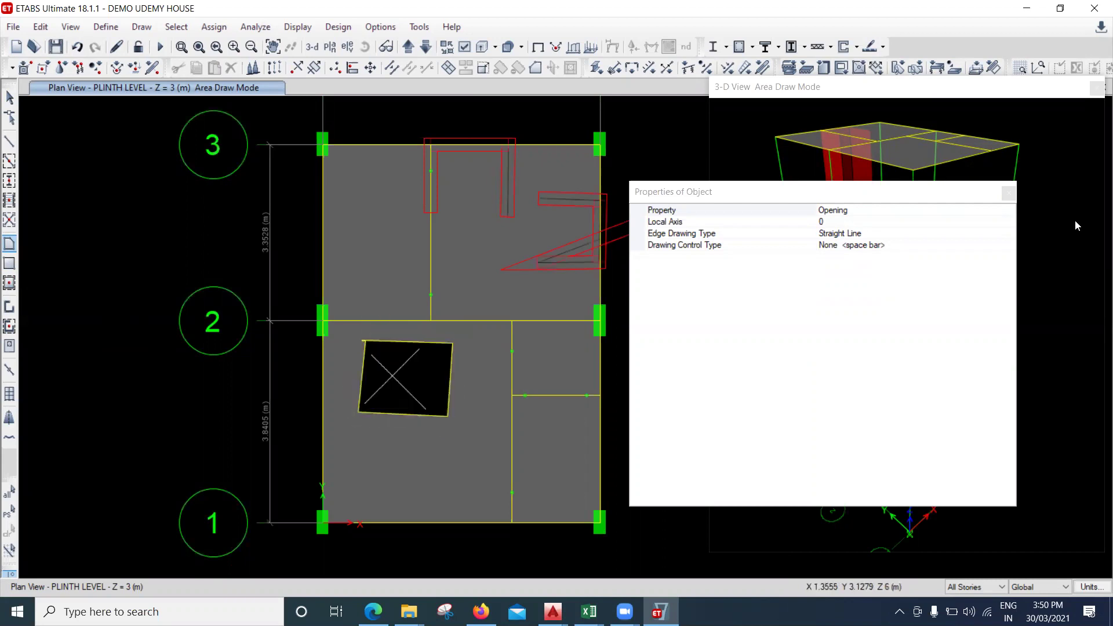
left_click(1009, 192)
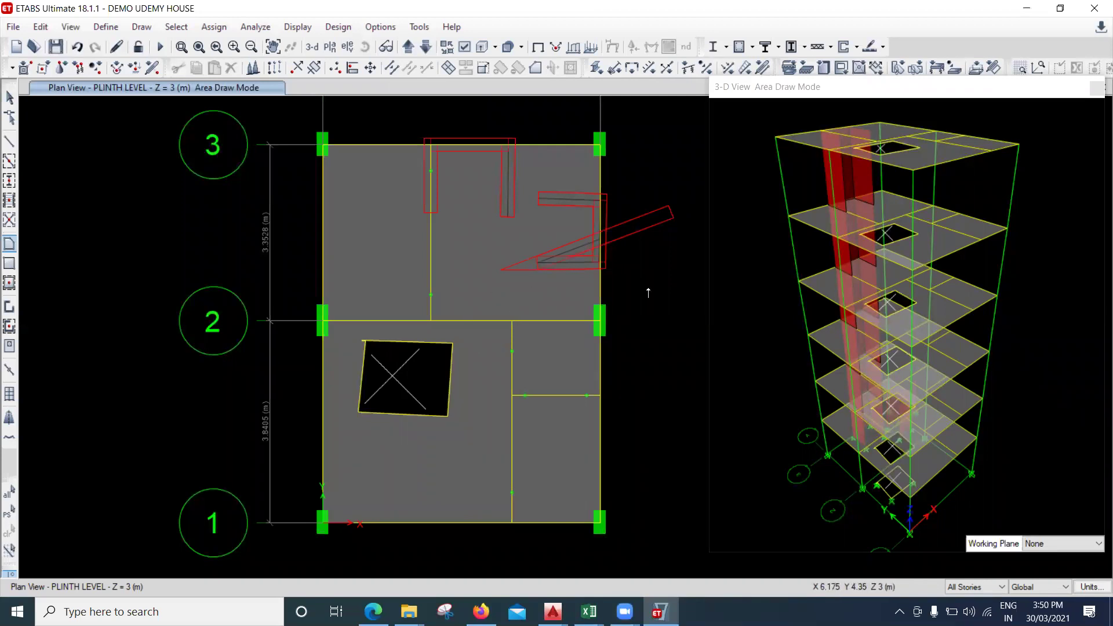
left_click_drag(621, 288, 590, 280)
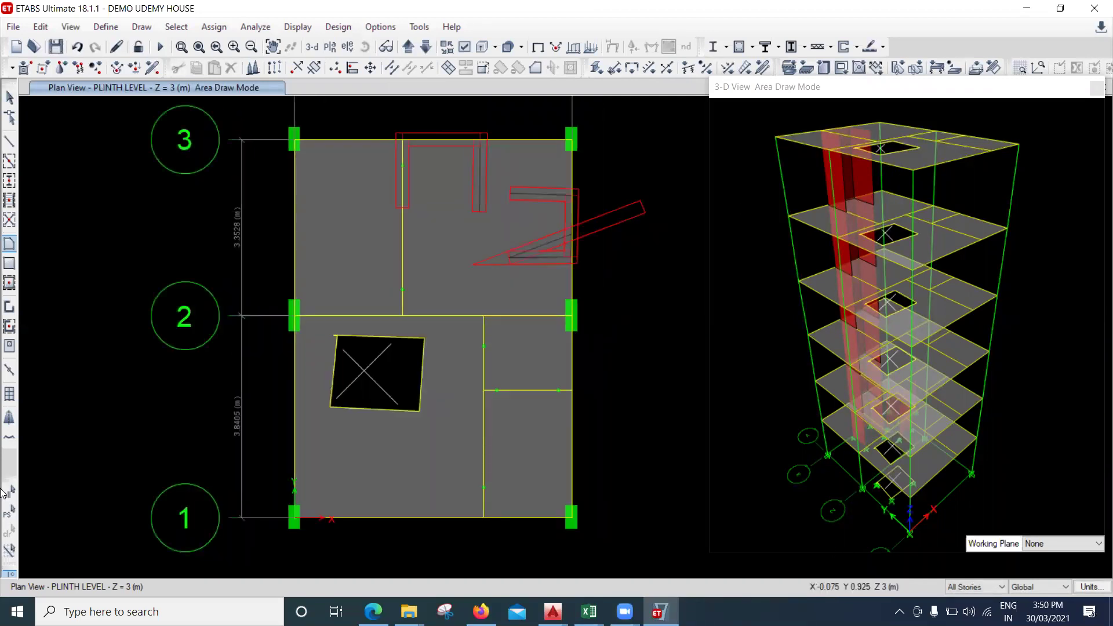
left_click(43, 68)
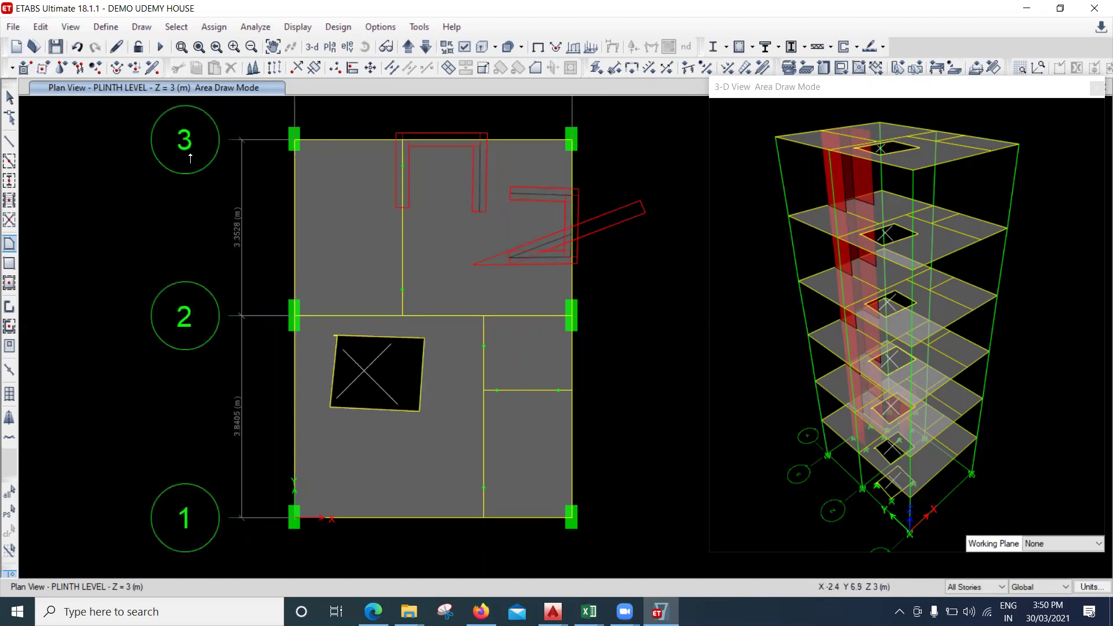